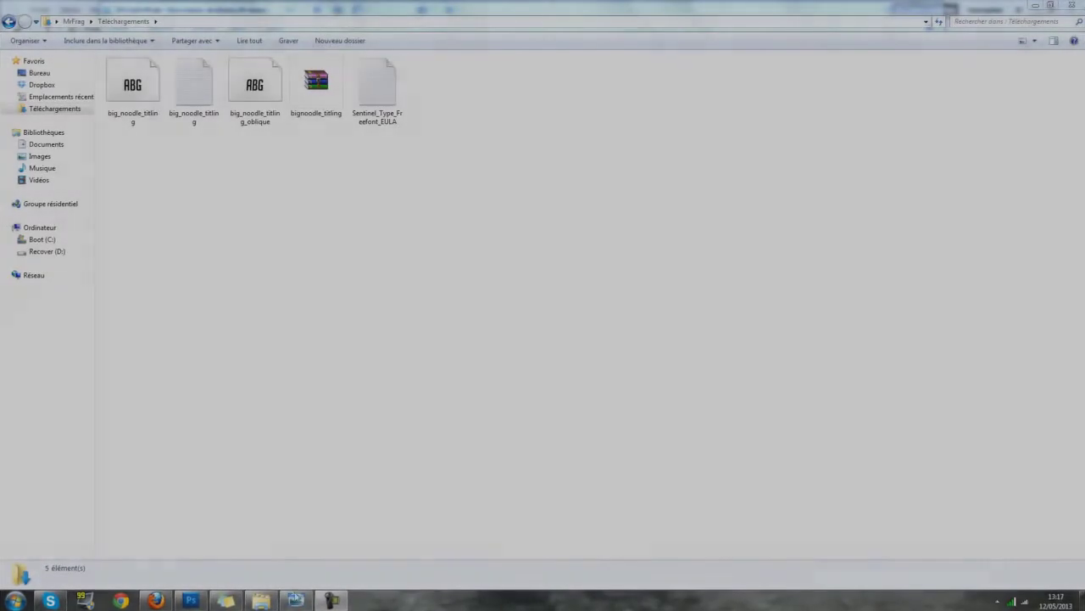
Preview the FAILOFFICIEL image full screen in Windows Photo Viewer, then close it
left_click(296, 600)
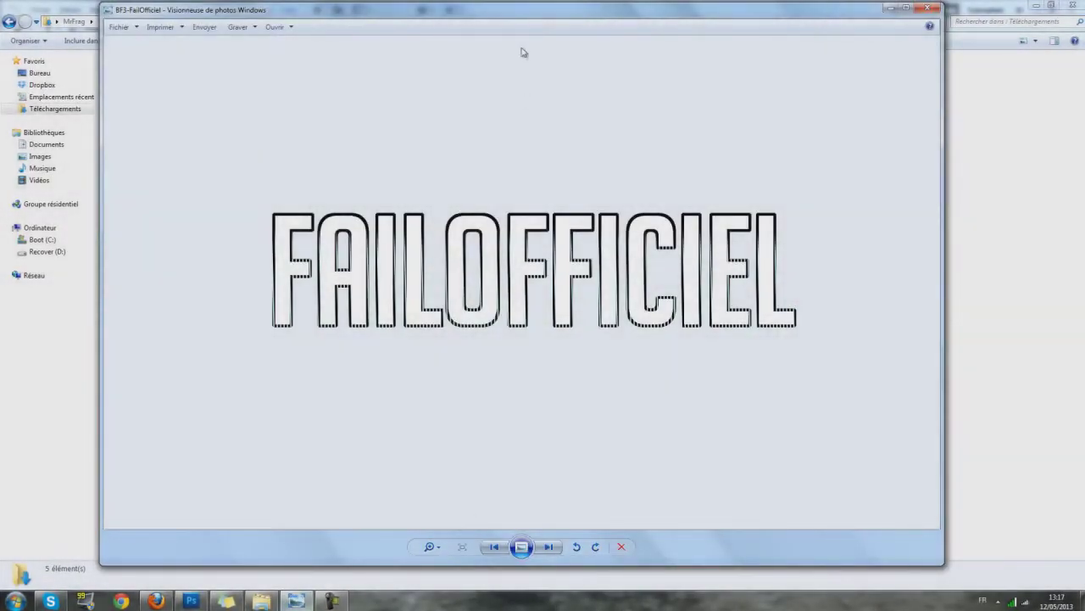
double_click(509, 14)
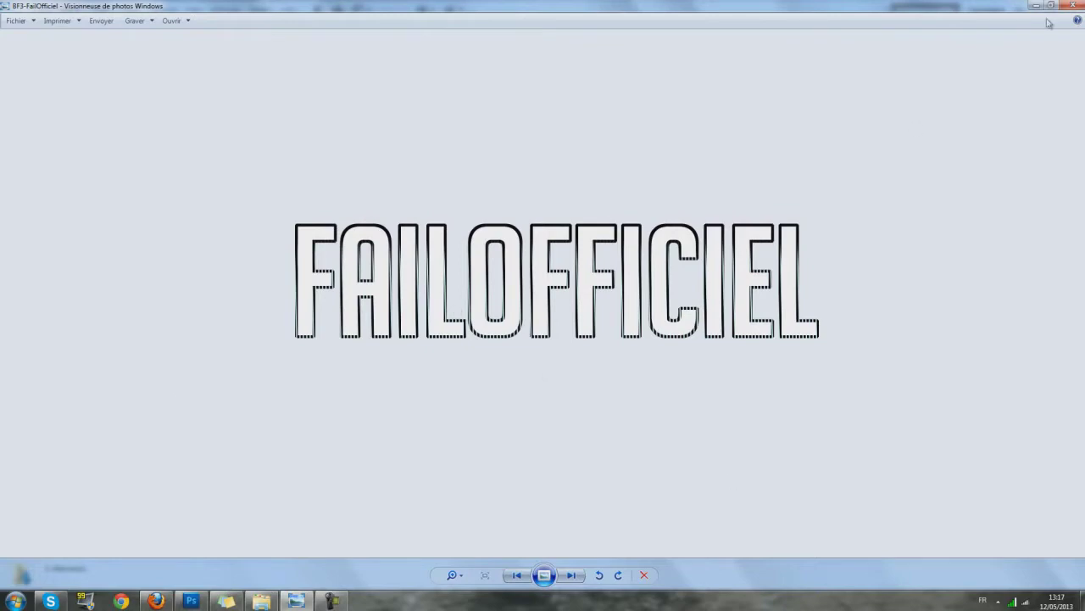
left_click(1078, 5)
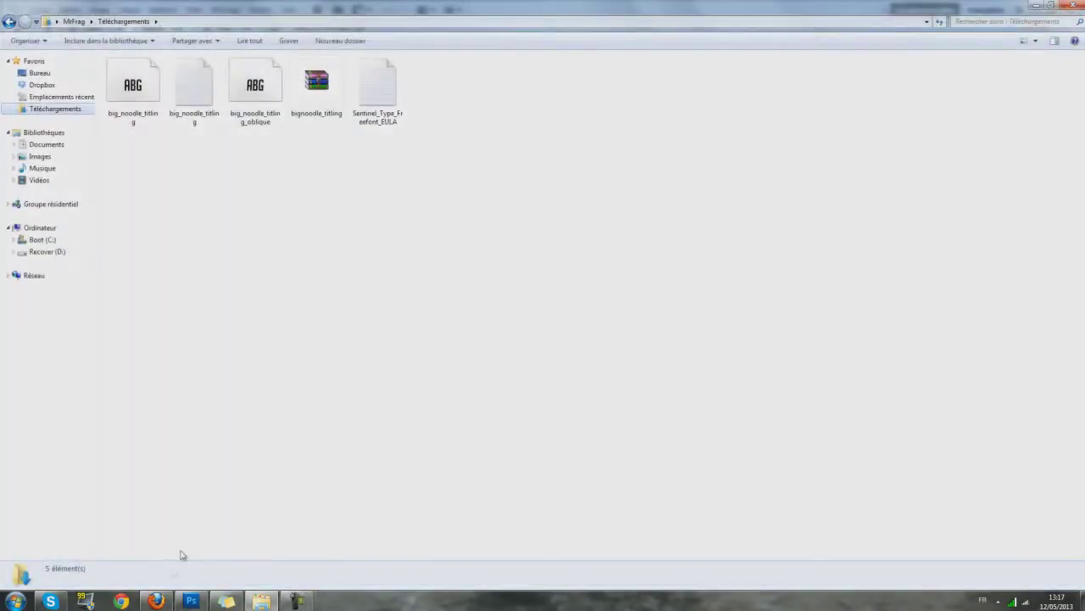
Open the dafont.com Big Noodle Titling page from the Google results, then return to the downloaded font files
left_click(156, 599)
left_click(10, 48)
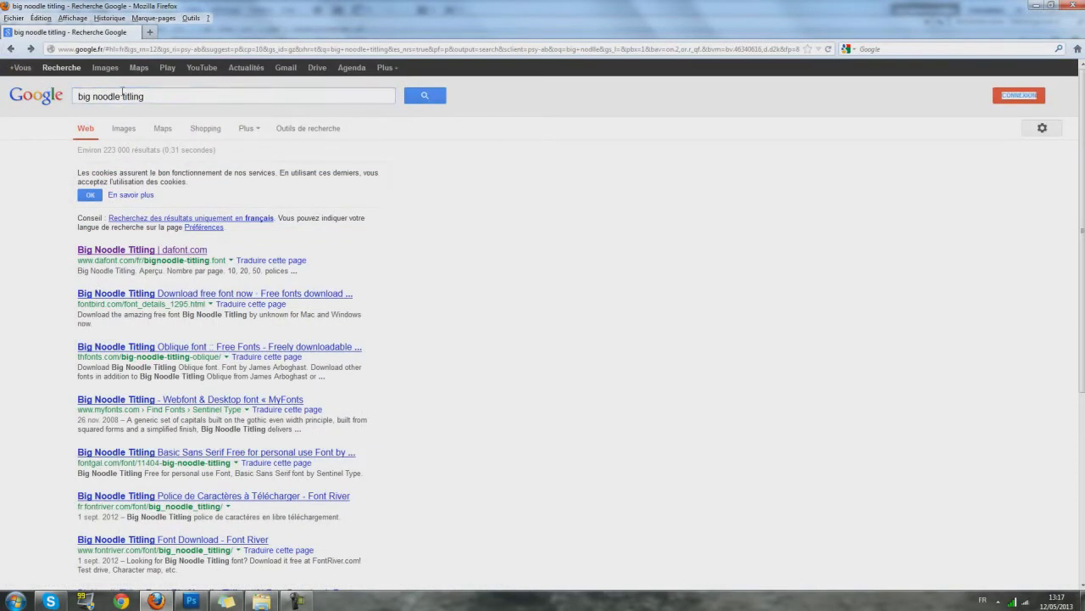
left_click(194, 260)
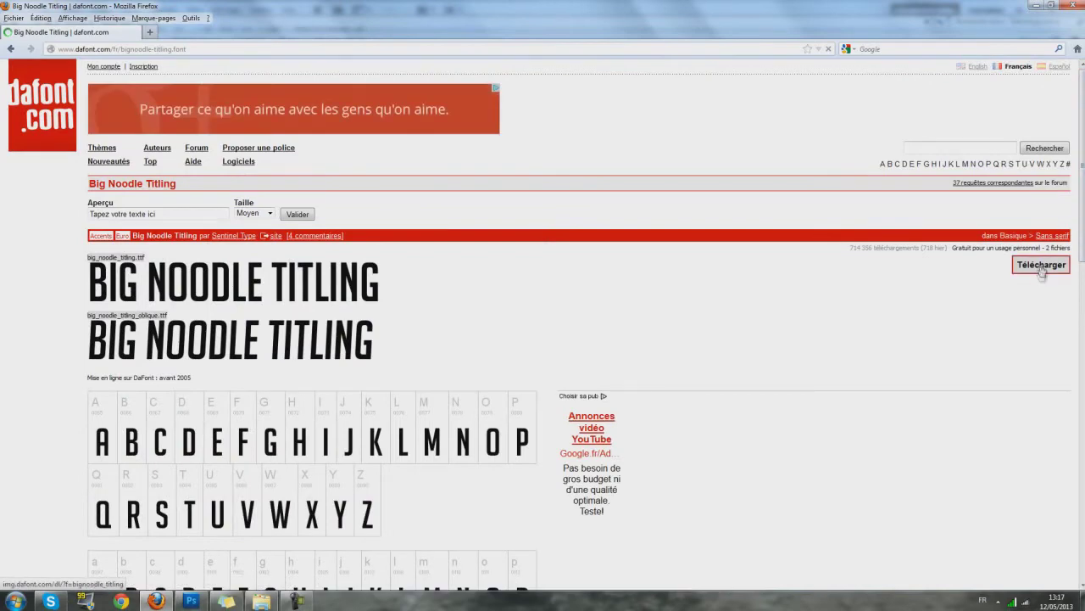
left_click(258, 600)
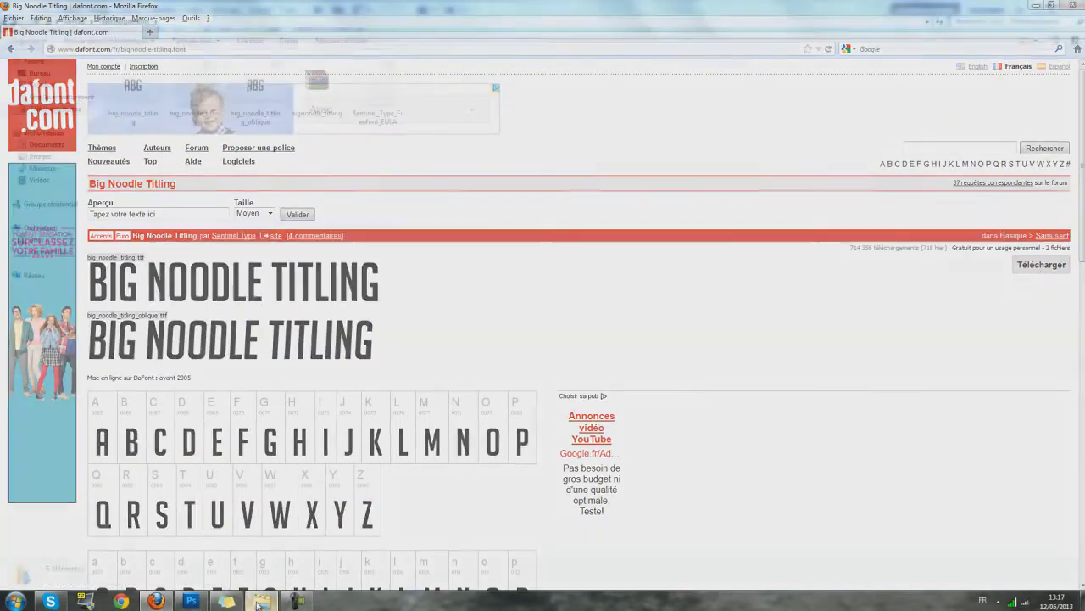
left_click(307, 103)
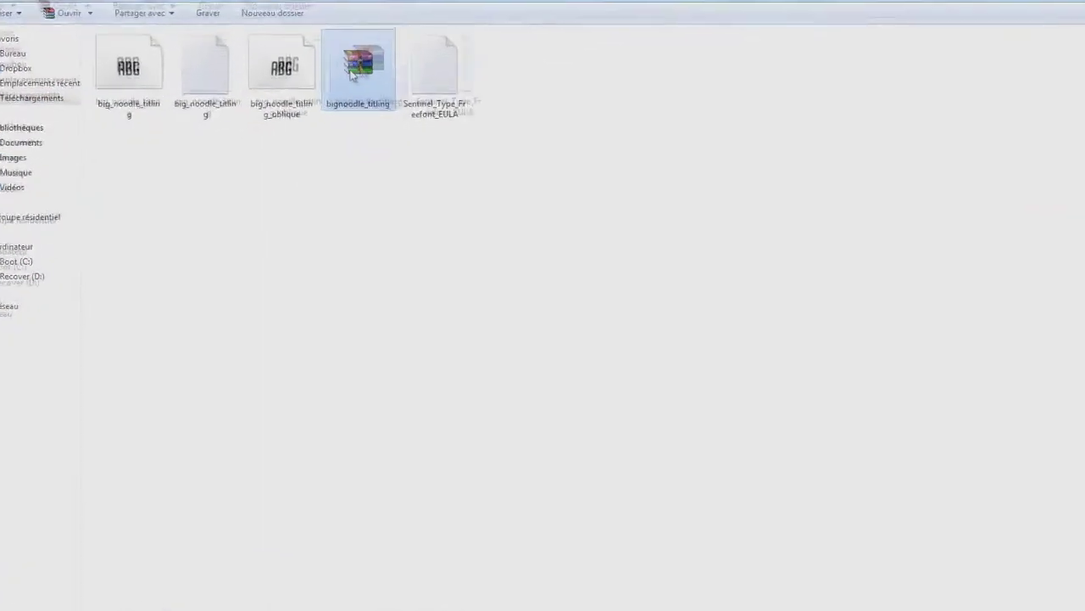
Look over and select the downloaded big_noodle_titling files in Téléchargements
right_click(311, 87)
left_click(431, 119)
mouse_move(586, 261)
left_mouse_down()
mouse_move(68, 57)
mouse_move(149, 180)
left_mouse_up()
mouse_move(291, 226)
left_mouse_down()
mouse_move(69, 1)
mouse_move(823, 343)
left_mouse_up()
key("Right")
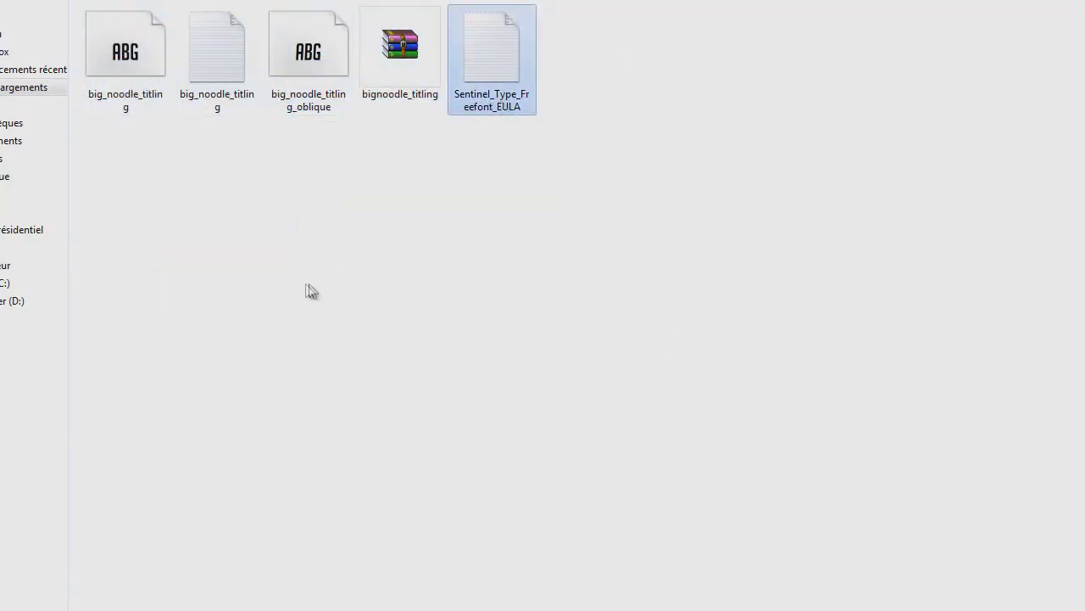
left_click(310, 290)
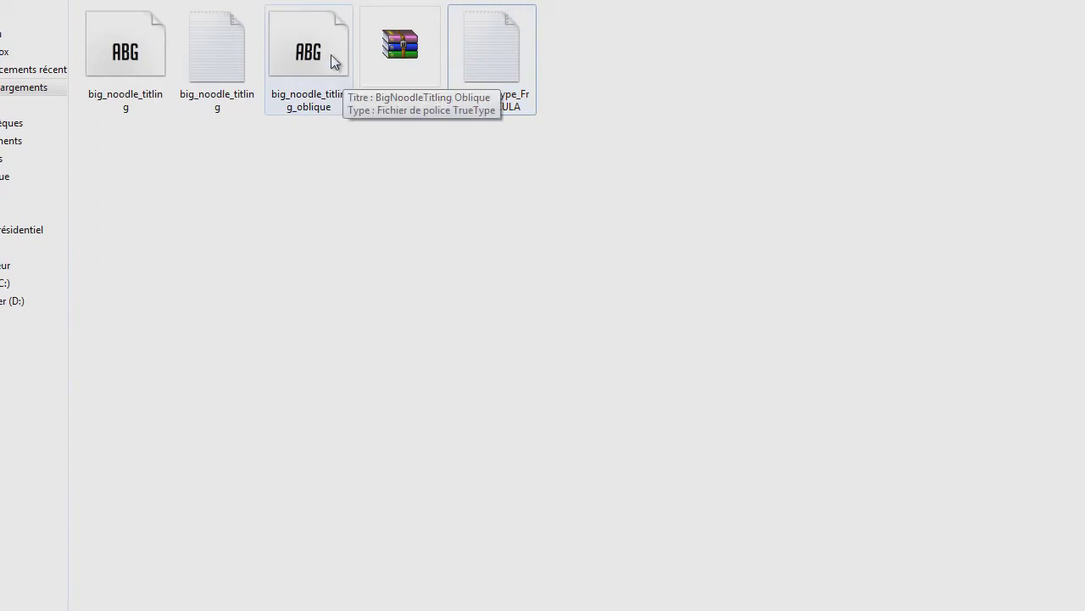
Install the regular big_noodle_titling.ttf font and switch to Photoshop
right_click(330, 65)
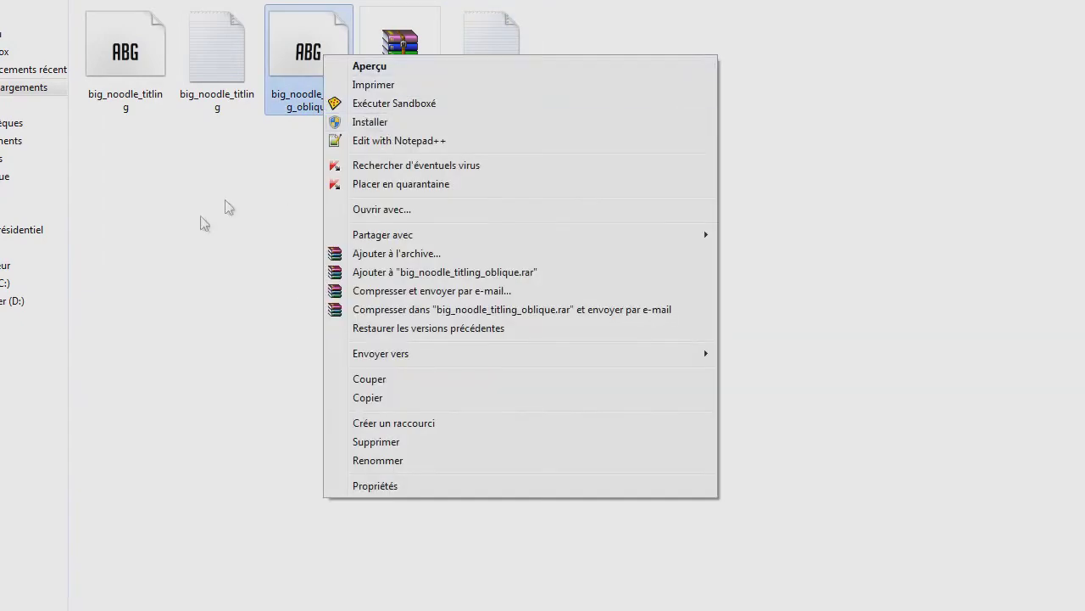
left_click(225, 199)
left_click(138, 103)
right_click(139, 98)
left_click(169, 163)
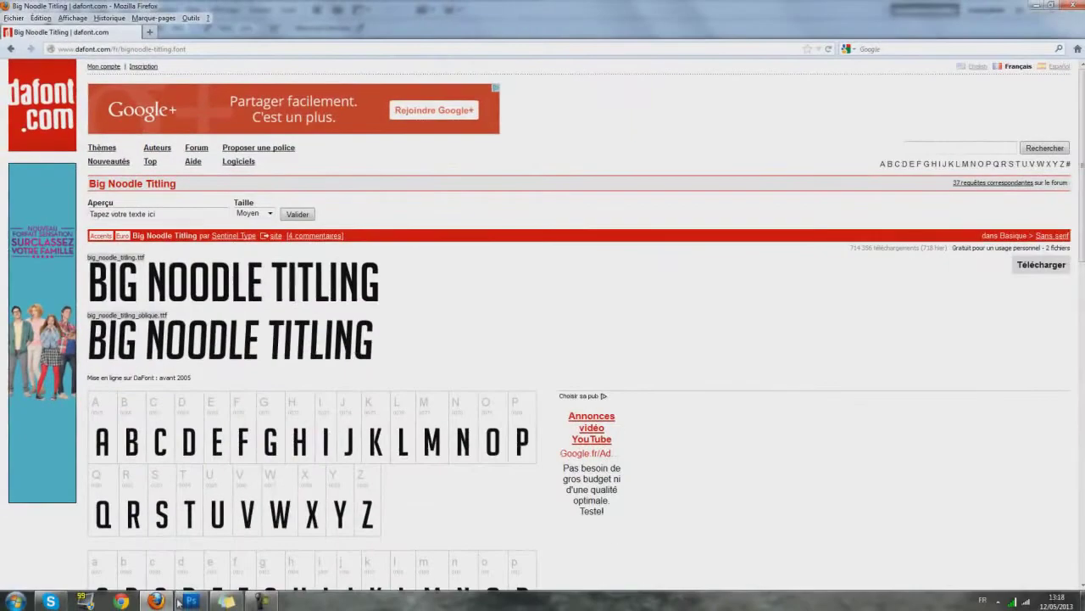
left_click(180, 600)
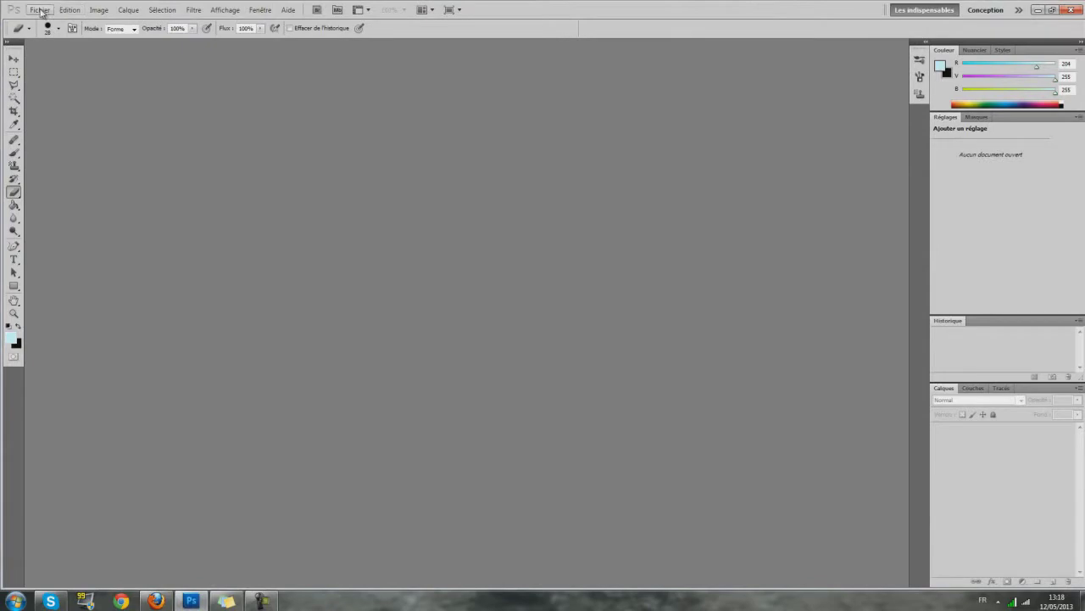
Make black the foreground colour and create a 1280 × 720 px transparent document
left_click(19, 326)
left_click(38, 10)
left_click(51, 23)
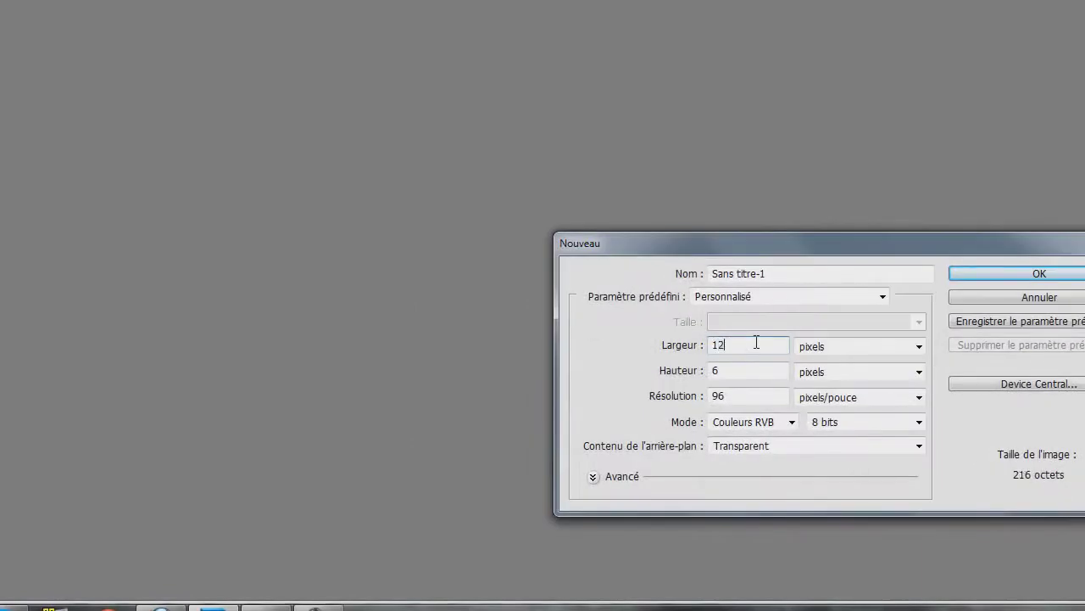
type("80")
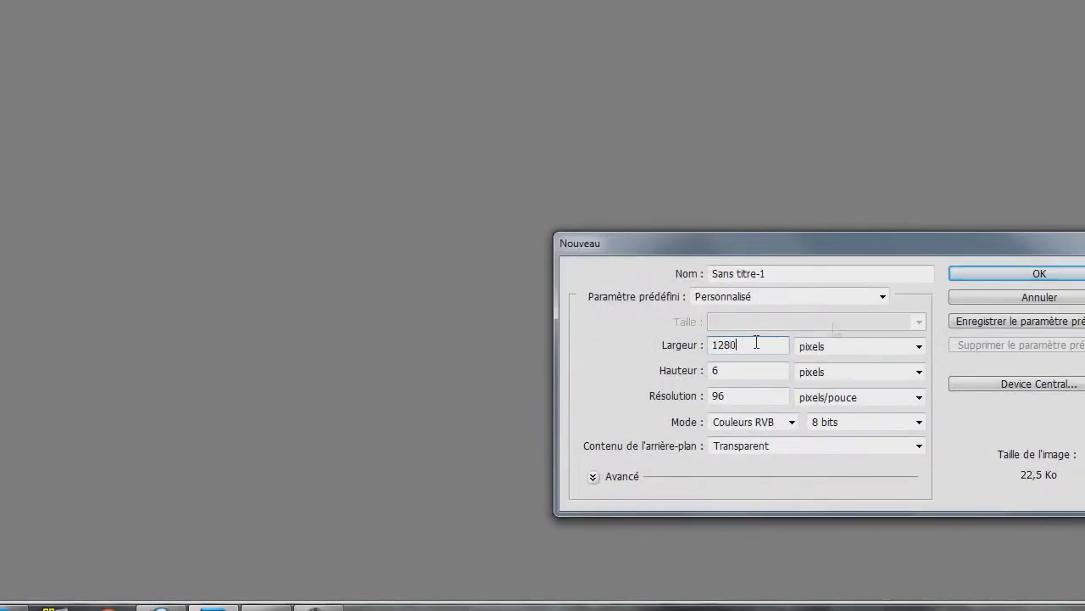
type("702")
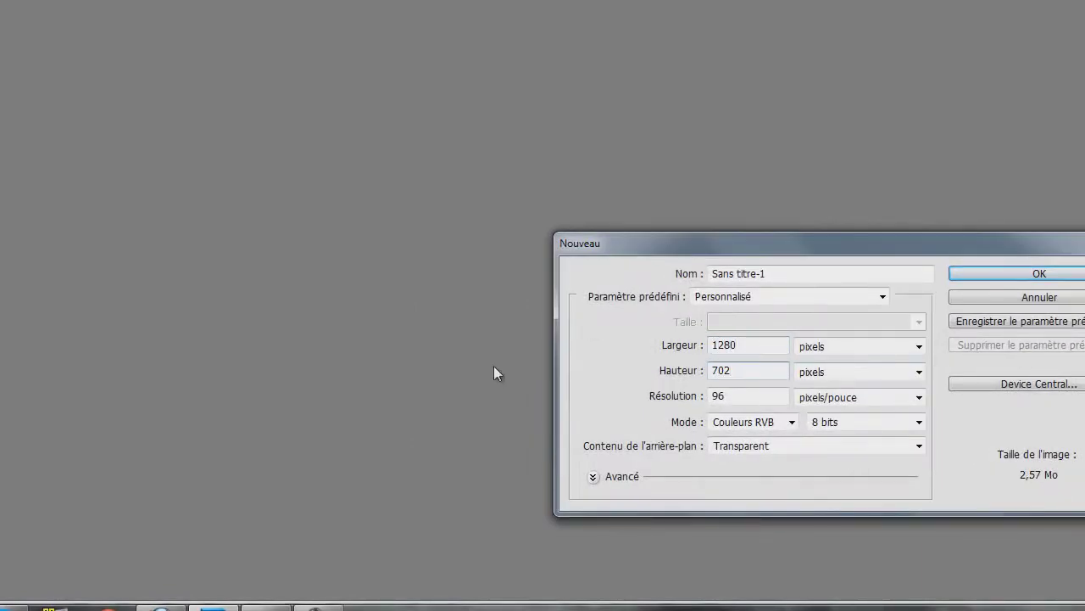
key("BackSpace")
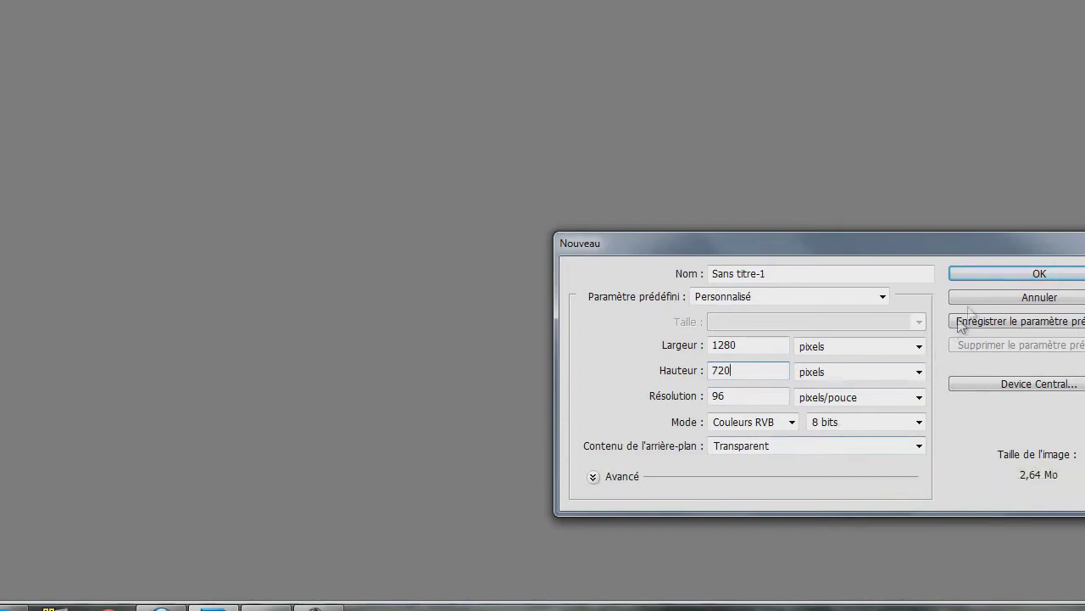
left_click(1017, 273)
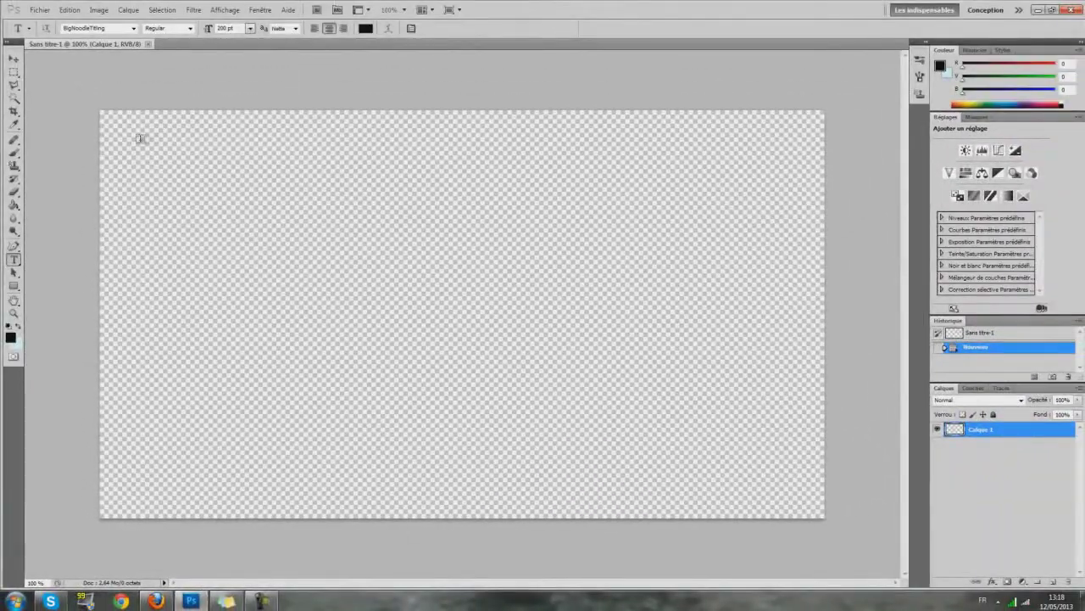
Type FAILOFFICIEL in 200 pt BigNoodleTitling, centre it on the canvas, and add an empty layer
mouse_move(141, 140)
left_mouse_down()
mouse_move(775, 436)
mouse_move(775, 463)
left_mouse_up()
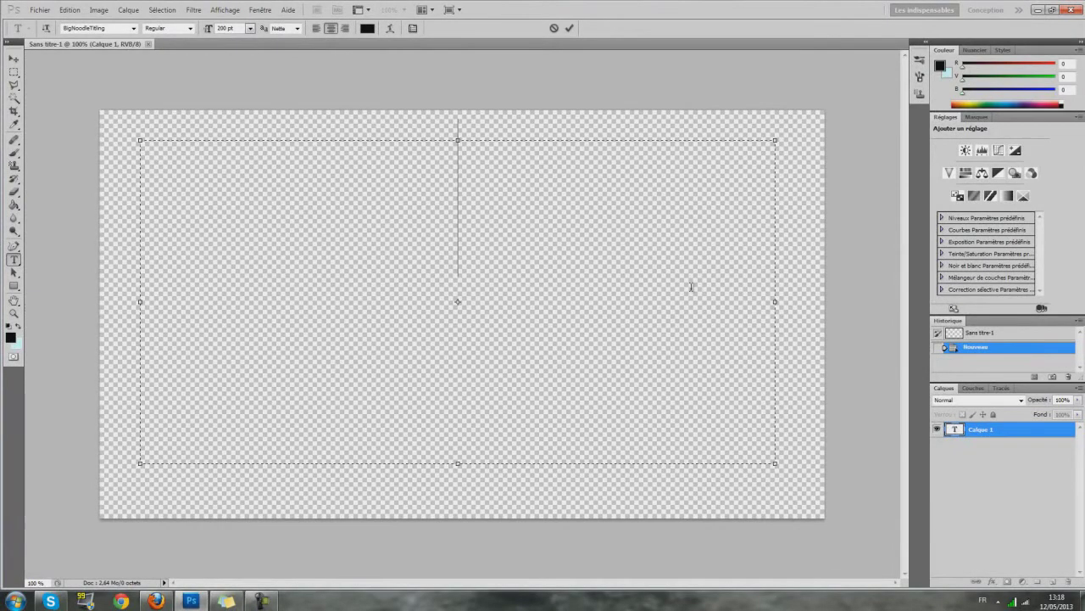
type("FAILOFFICIEL")
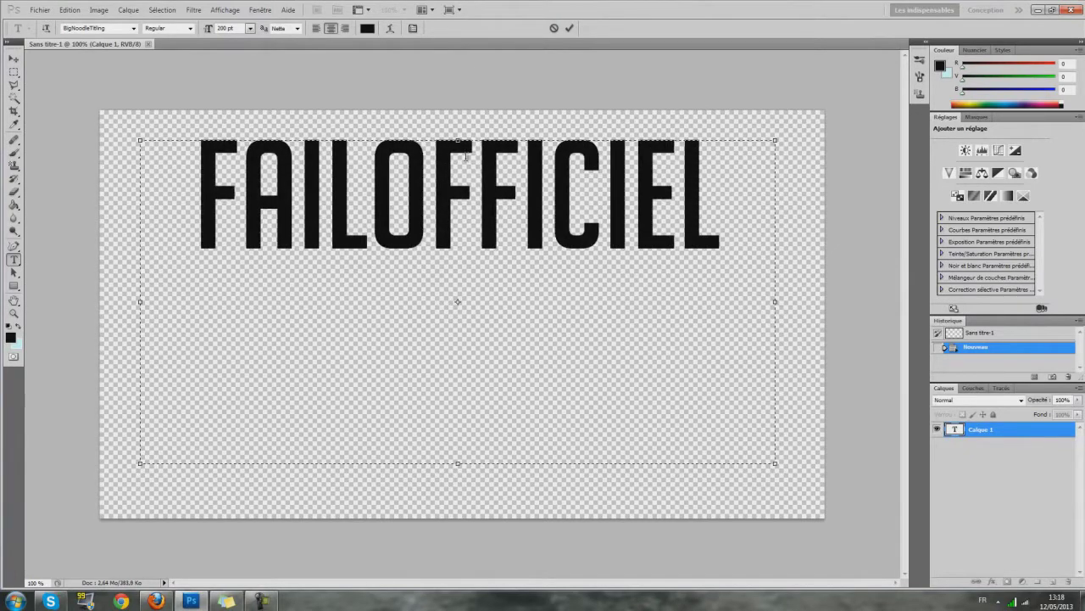
key("ctrl+a")
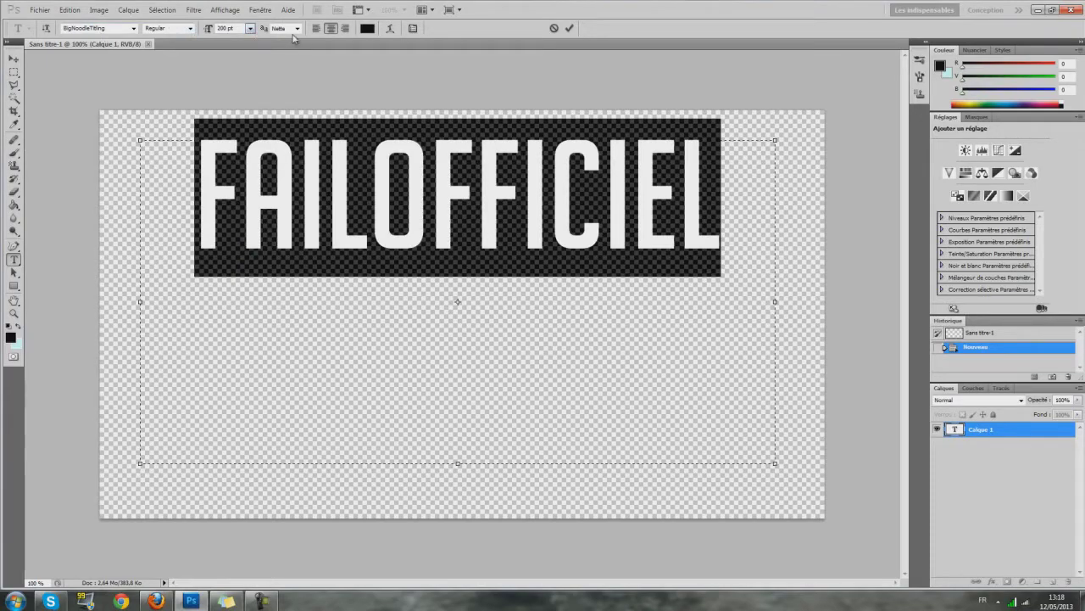
left_click(14, 58)
left_click_drag(466, 206, 475, 314)
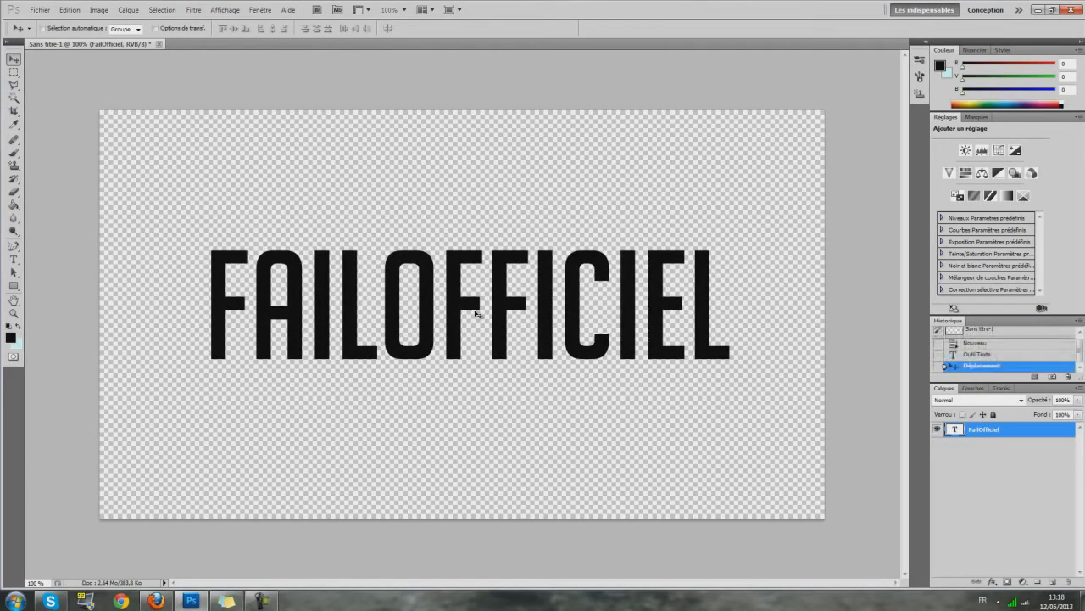
left_click(1054, 582)
Select the FAILOFFICIEL letters by Magic Wand-selecting the transparent areas and inverting
left_click(983, 447)
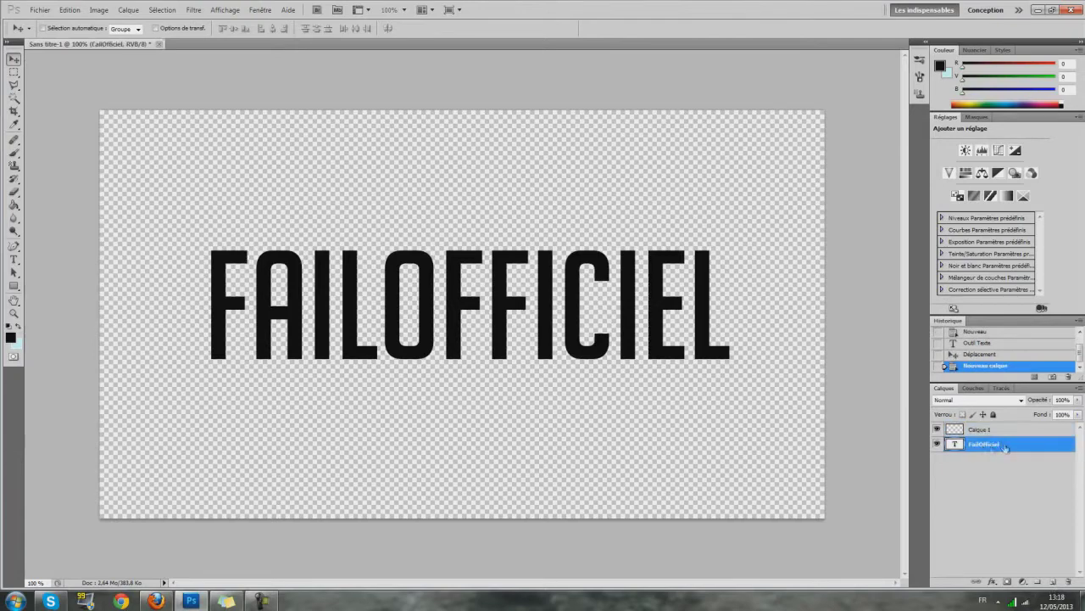
left_click(15, 99)
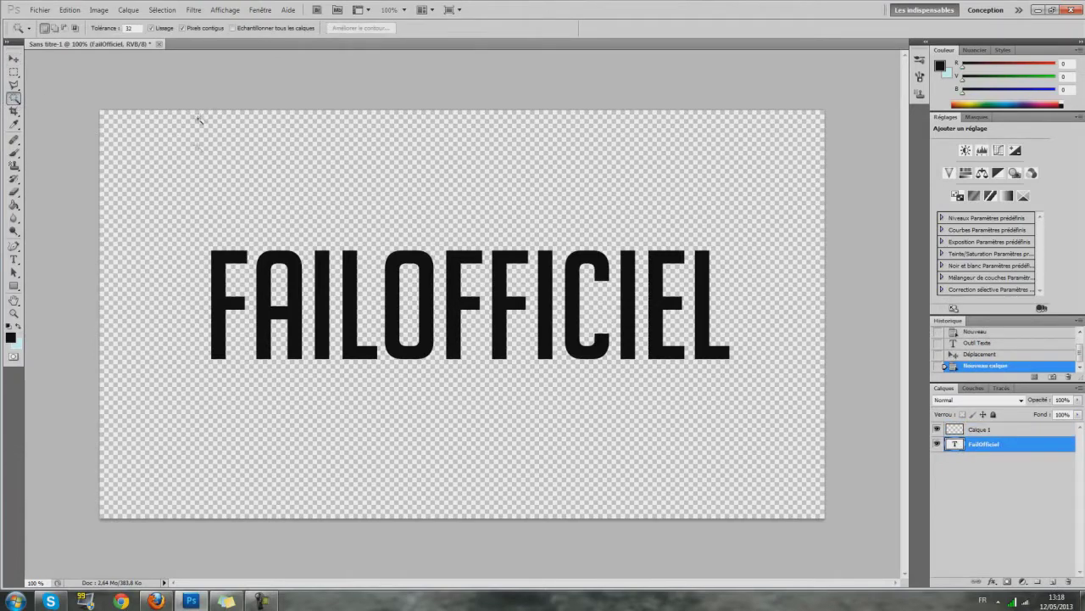
left_click(217, 196)
left_click(397, 311, "shift")
left_click(447, 308, "shift")
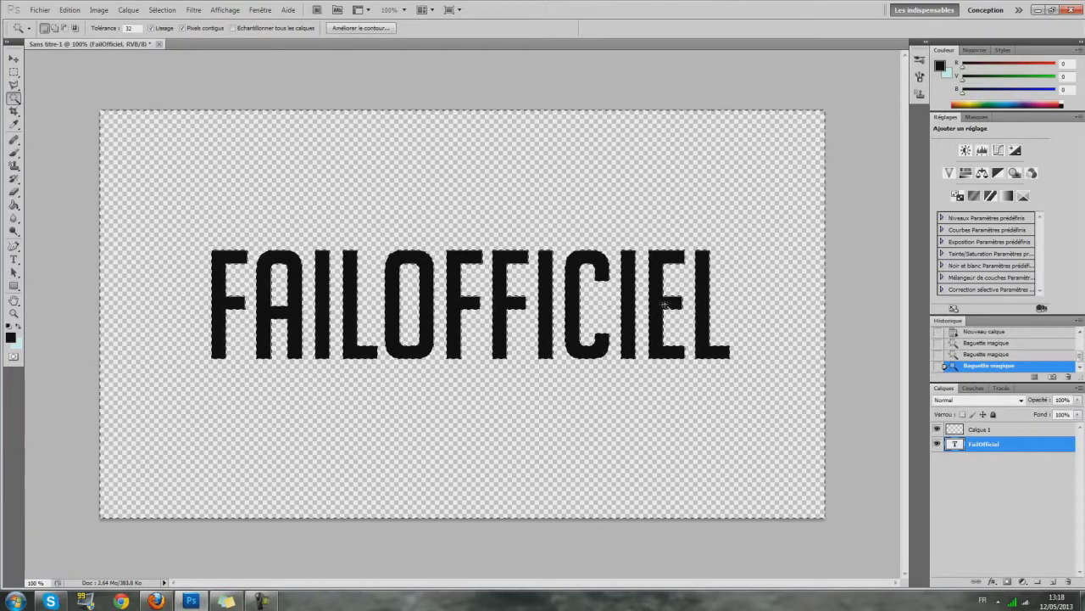
right_click(382, 219)
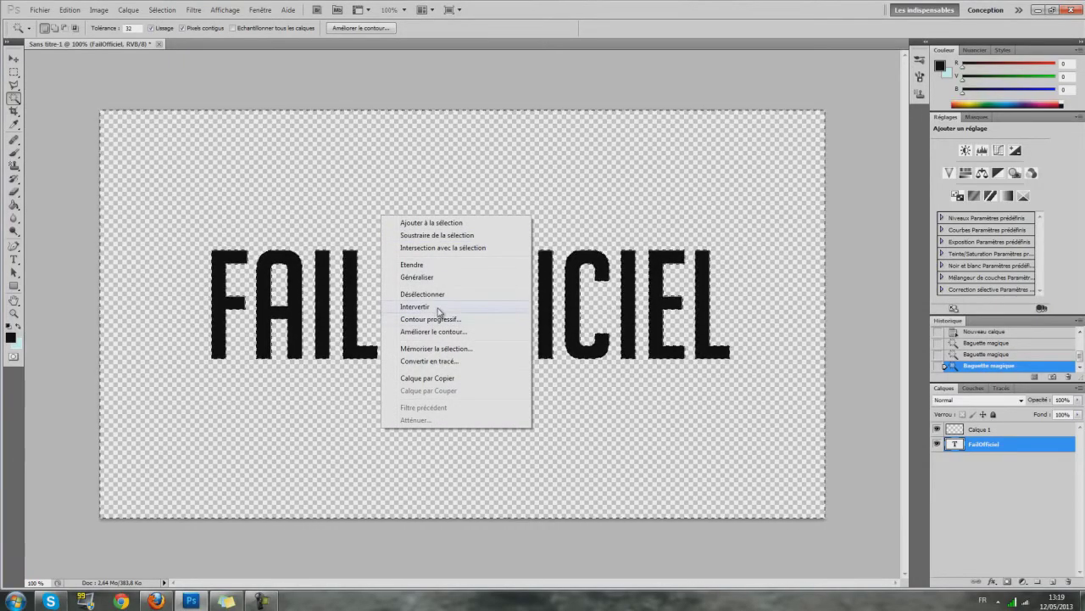
left_click(433, 307)
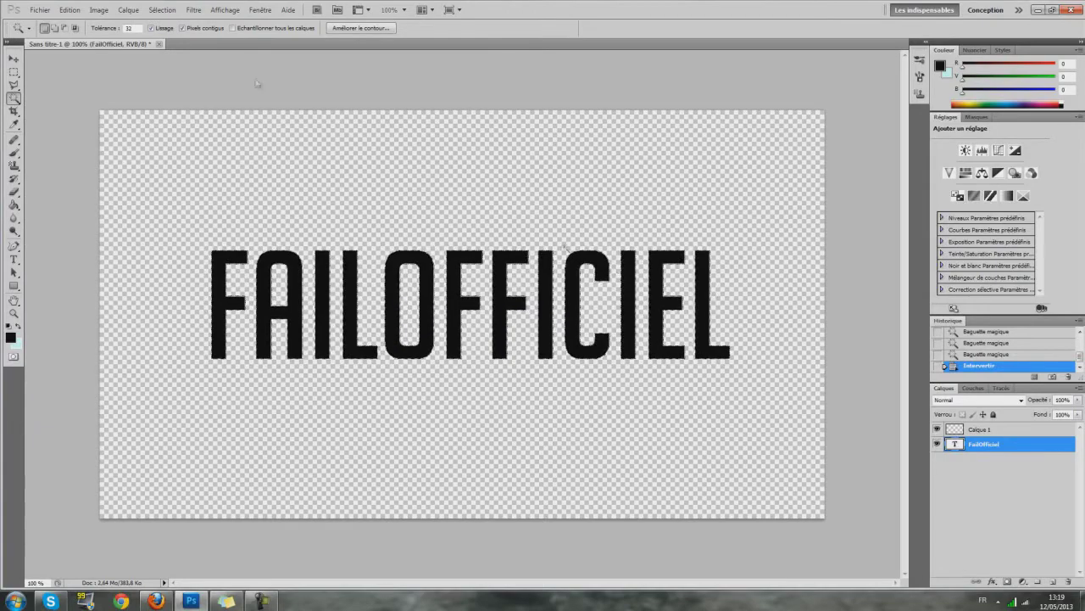
Expand the letter selection and fill it with black on Calque 1
left_click(113, 10)
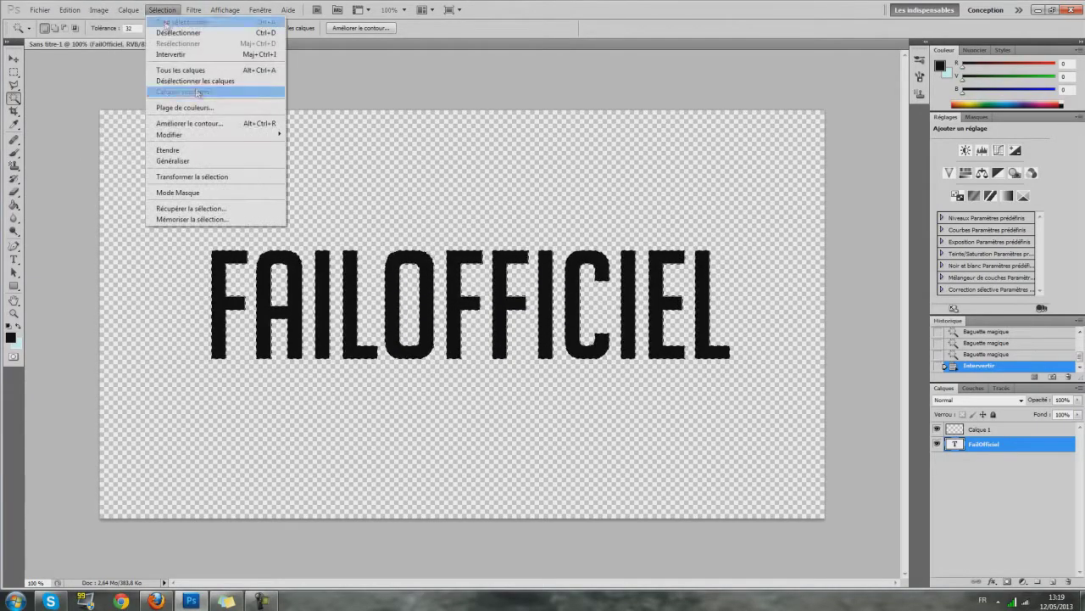
mouse_move(178, 134)
left_click(315, 157)
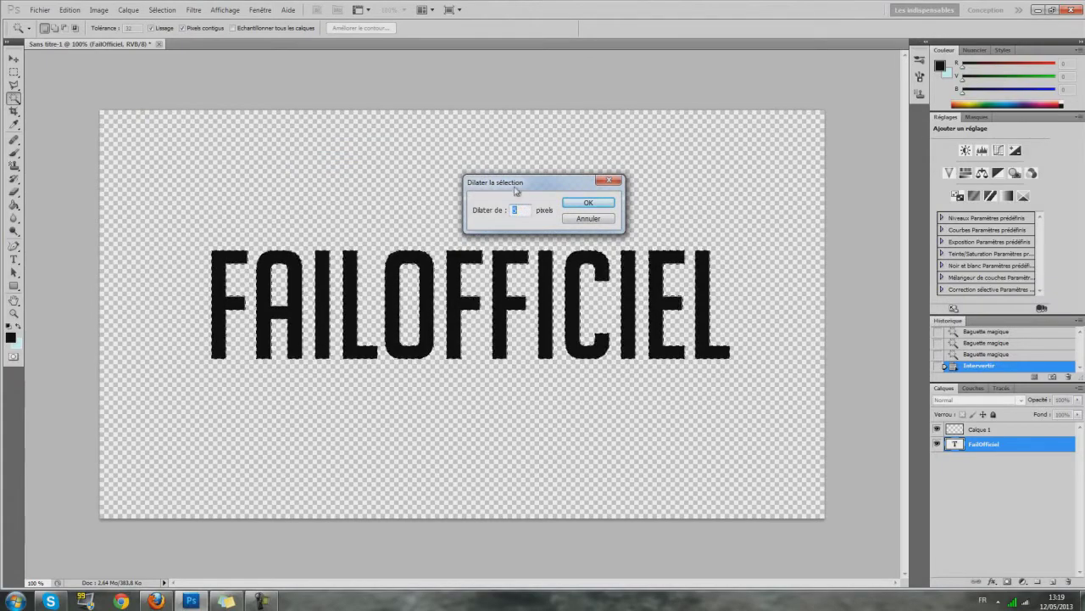
left_click(589, 205)
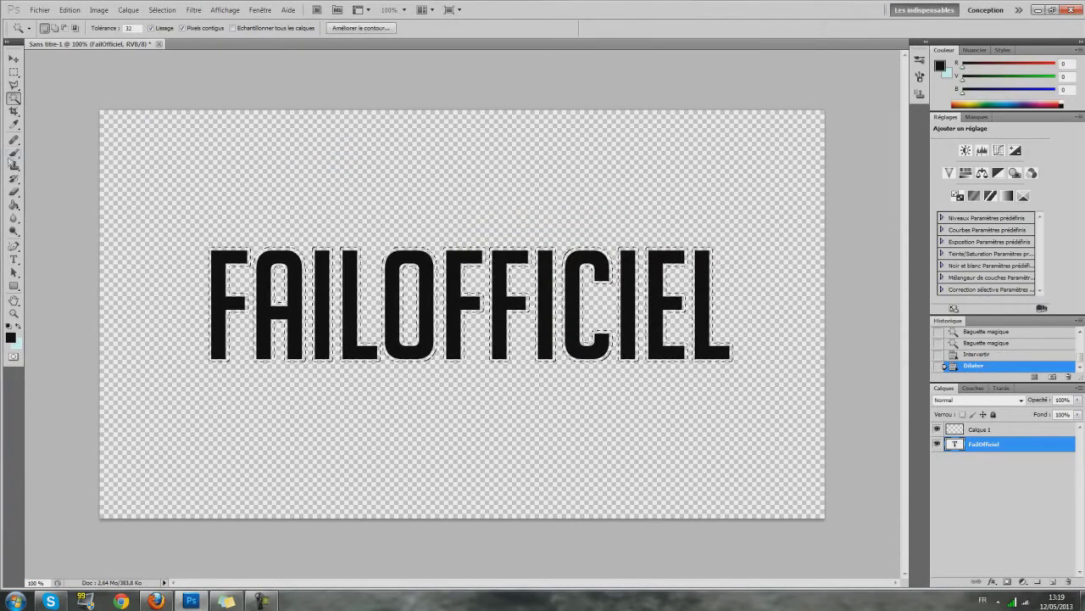
left_click(11, 206)
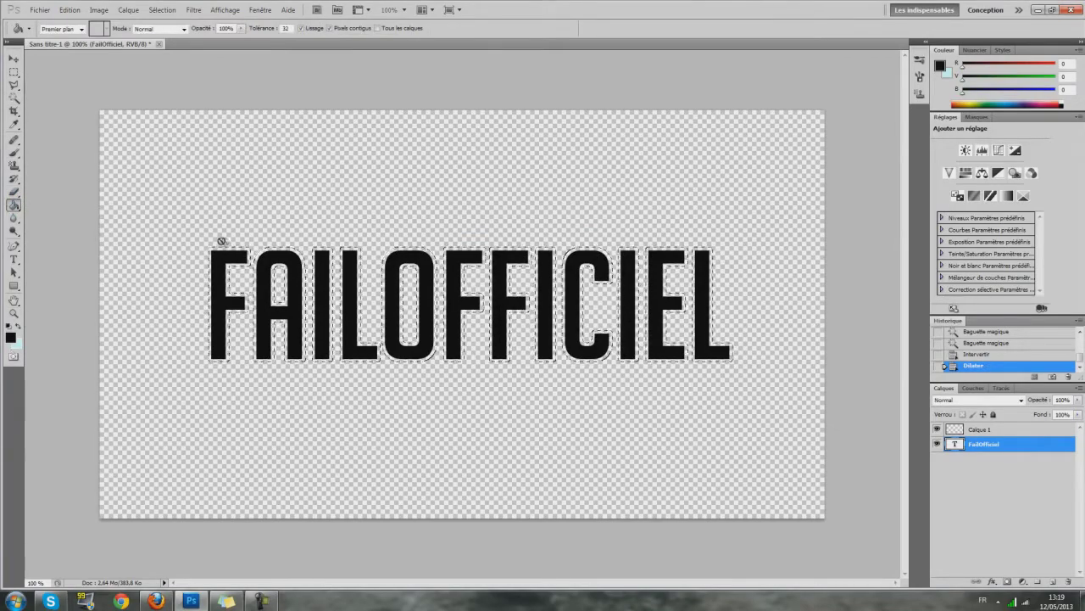
left_click(1008, 430)
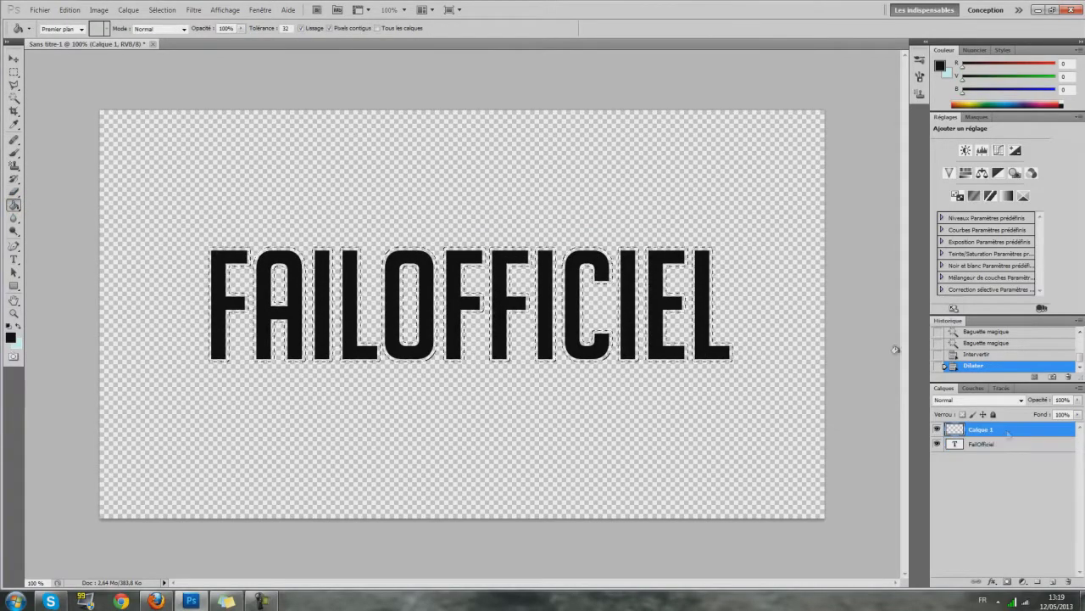
left_click(665, 271)
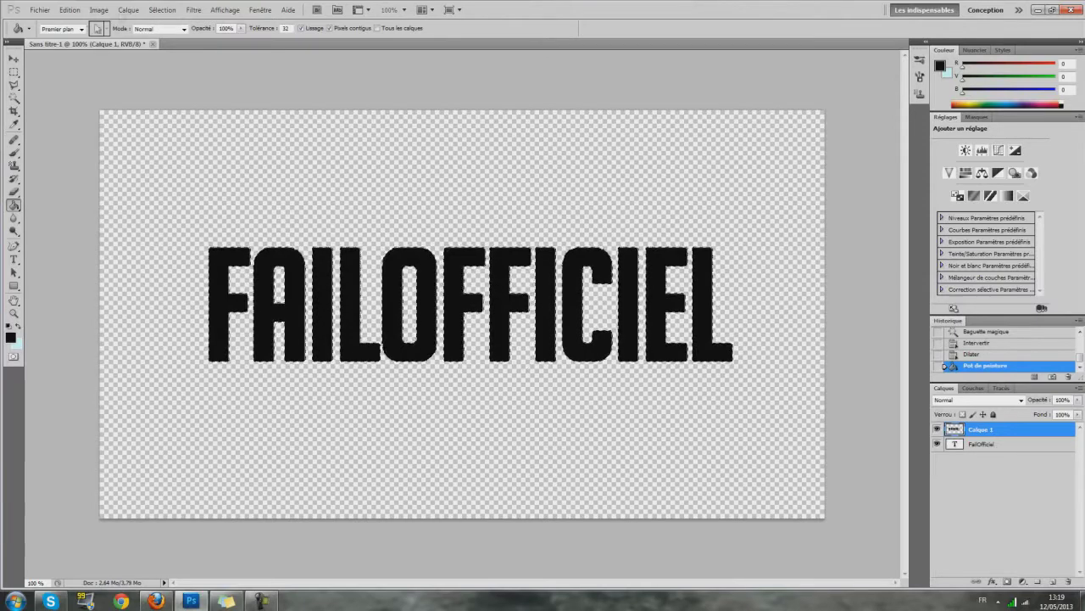
left_click(181, 10)
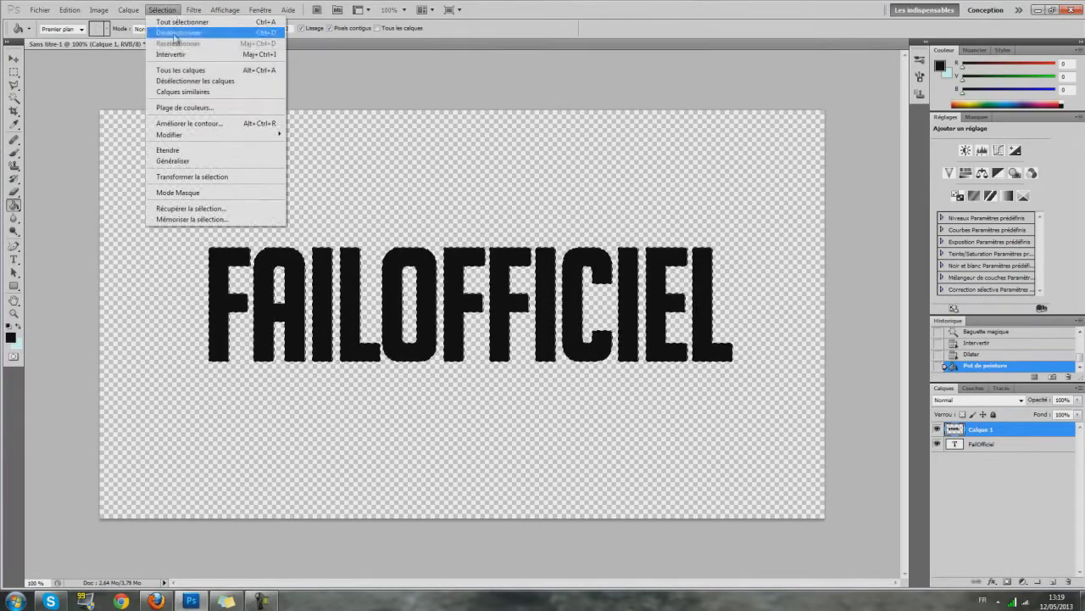
Deselect, change the FAILOFFICIEL text to white, and move its layer above Calque 1
left_click(177, 42)
left_click(14, 58)
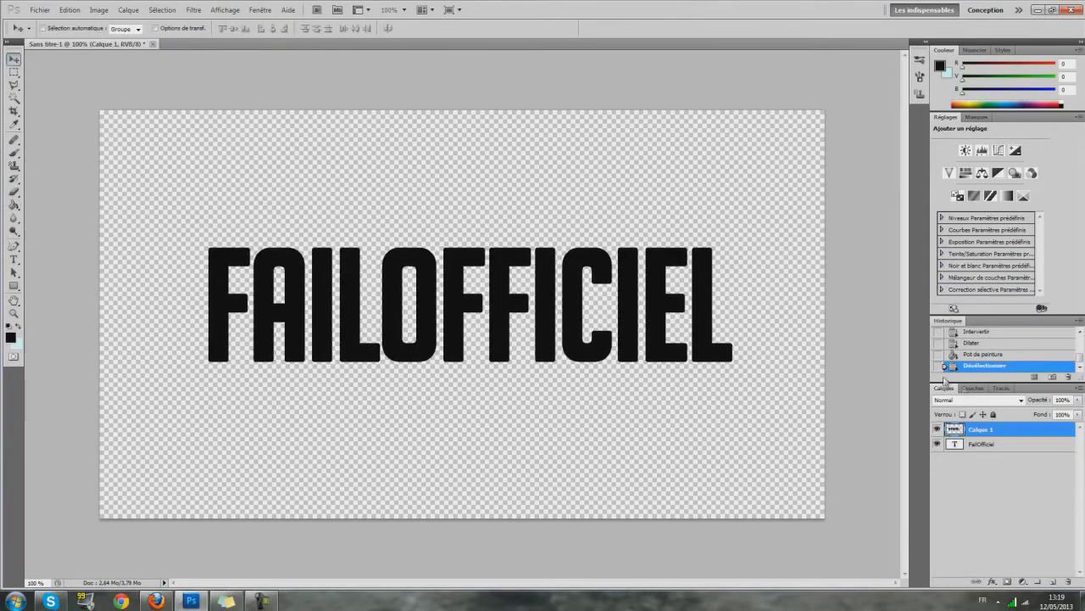
left_click(1001, 447)
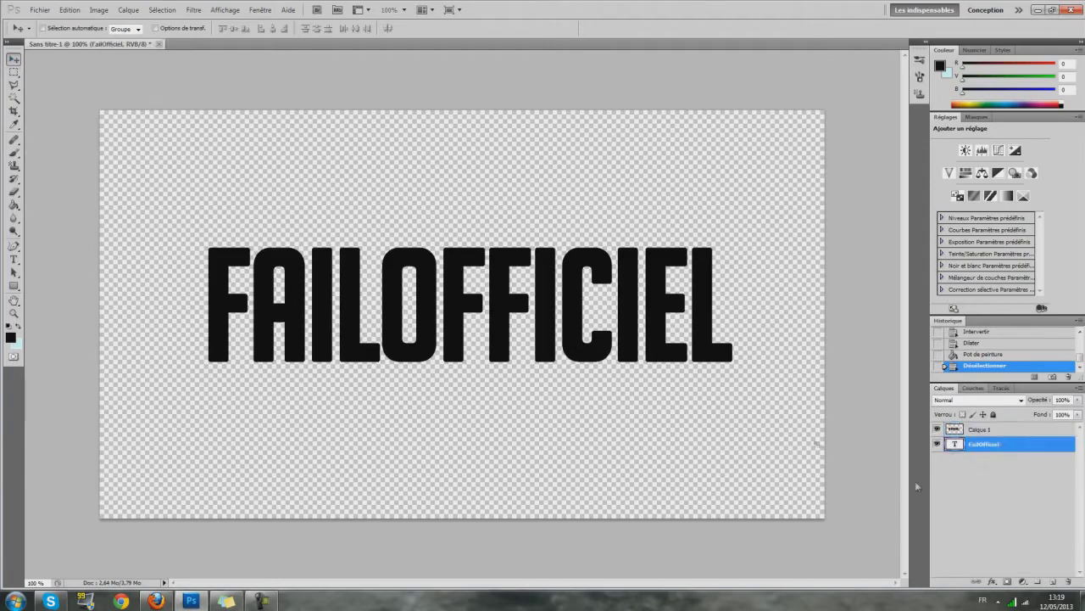
left_click(14, 259)
left_click(383, 303)
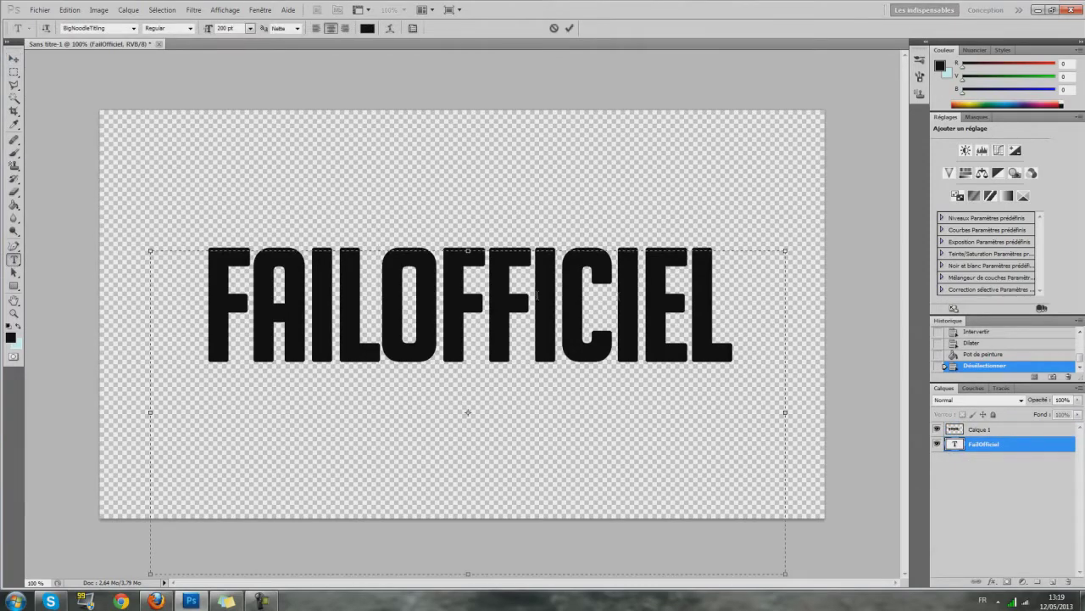
key("ctrl+a")
left_click(363, 28)
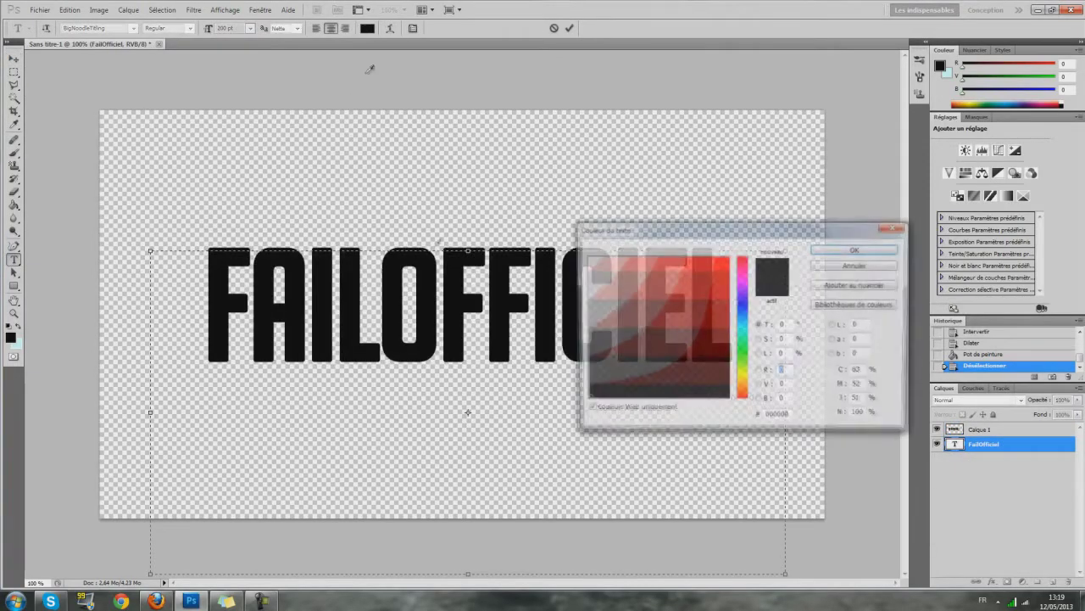
left_click(815, 252)
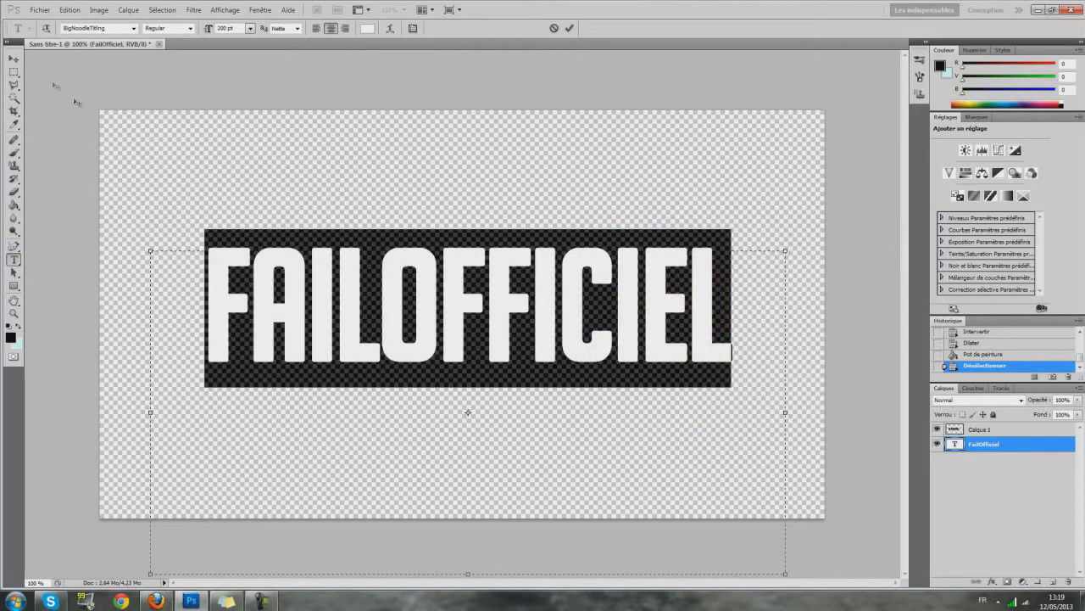
left_click(14, 58)
left_click_drag(992, 448, 987, 425)
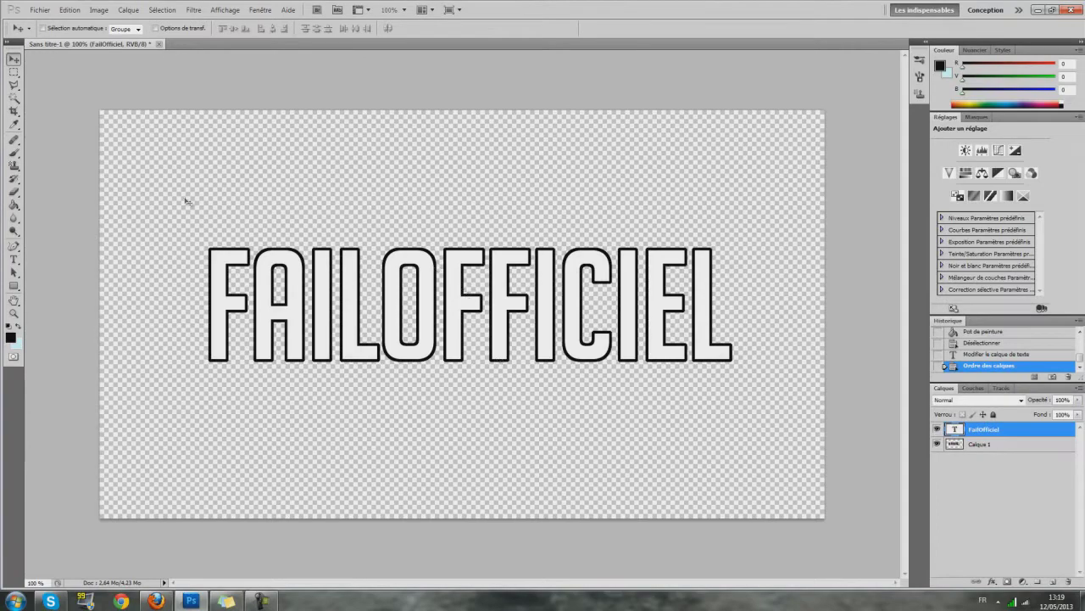
Create a new 6 × 6 pixel document
left_click(39, 11)
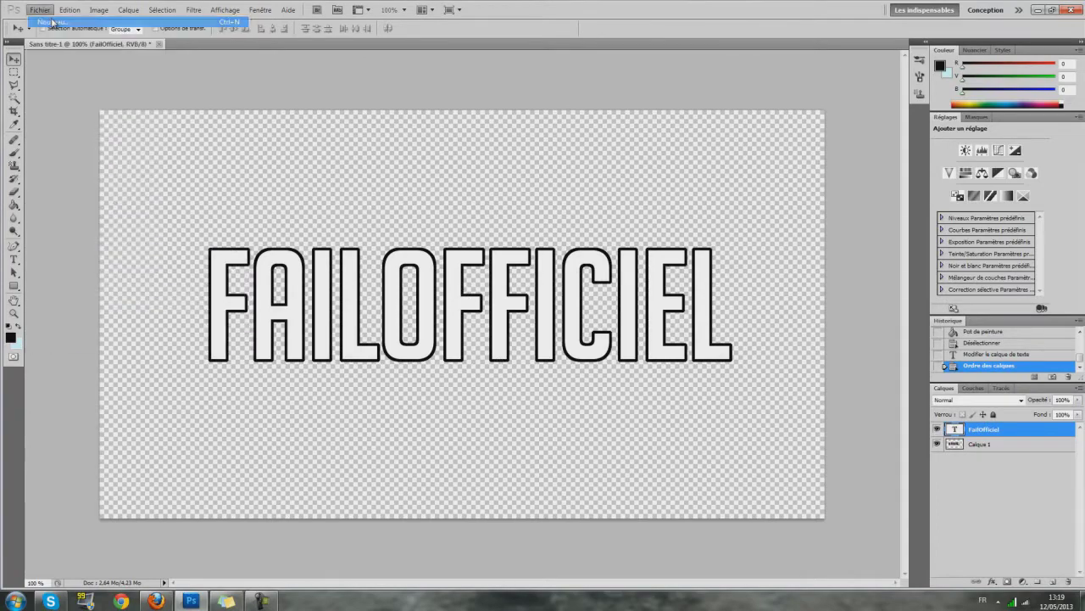
double_click(535, 416)
type("6")
double_click(543, 433)
type("6")
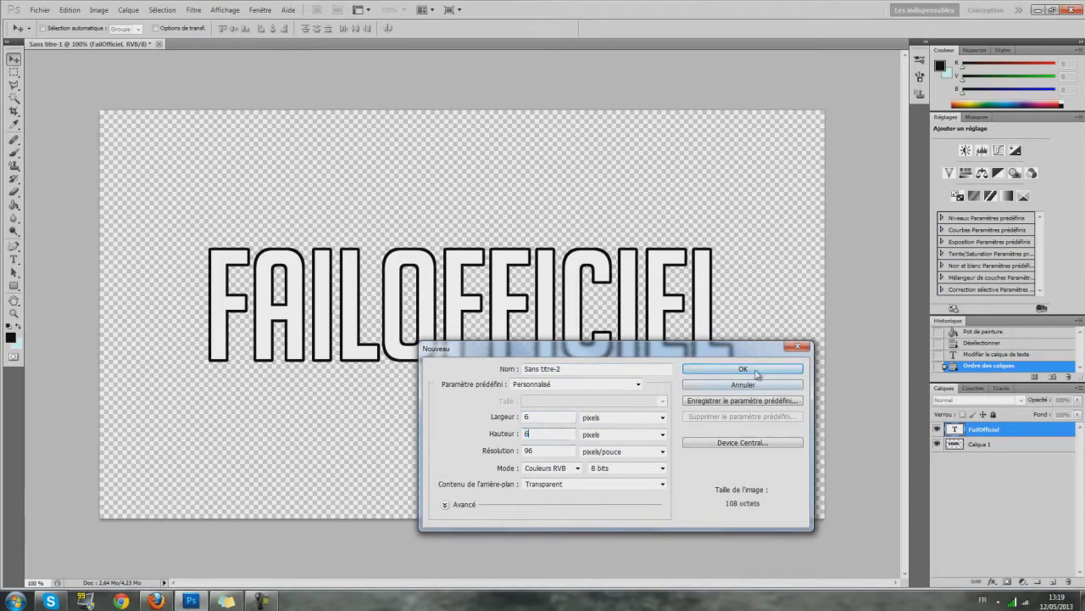
left_click(742, 369)
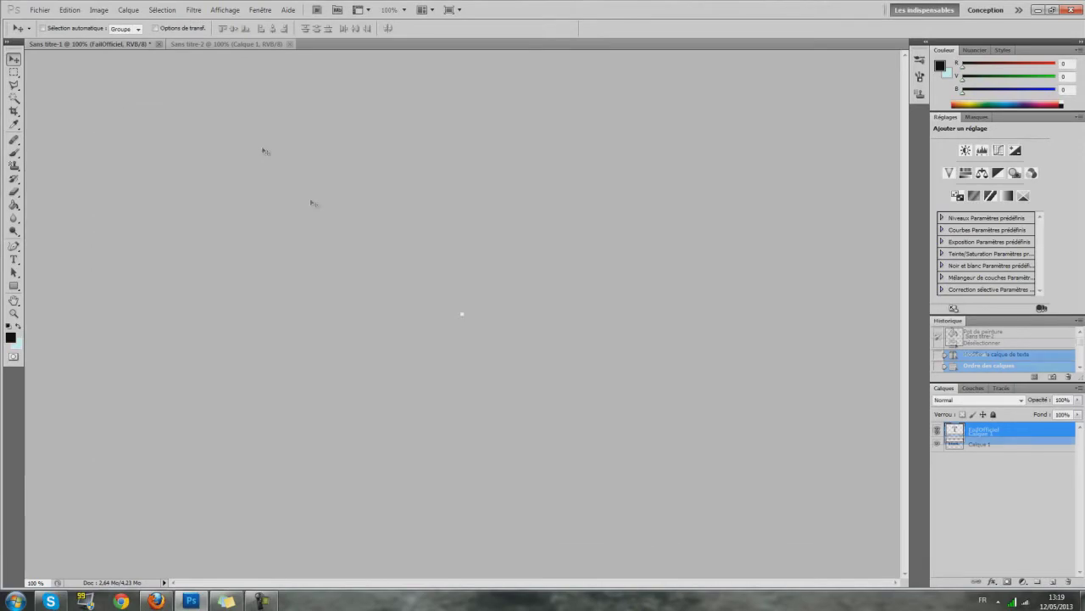
Zoom in on the tiny document and select a 1-pixel brush tip
left_click(14, 313)
key("ctrl+0")
left_click(19, 326)
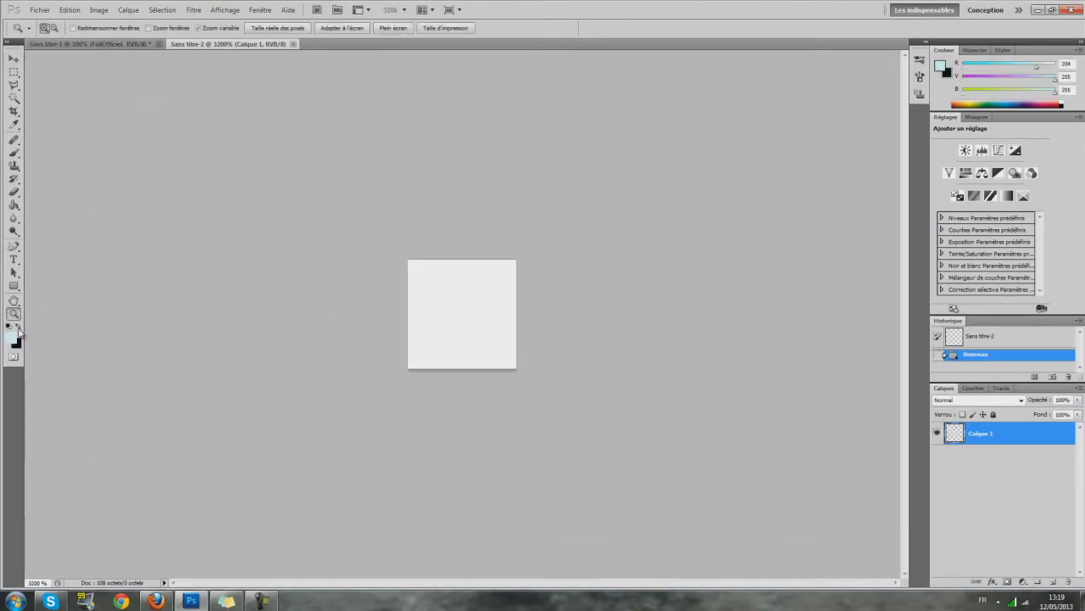
left_click(14, 153)
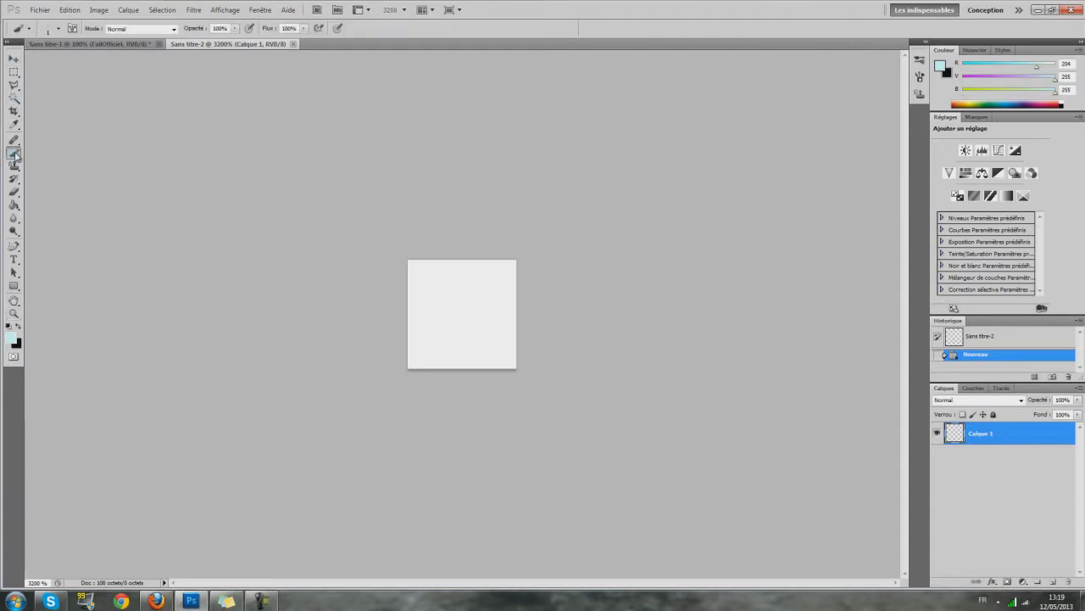
left_click(54, 29)
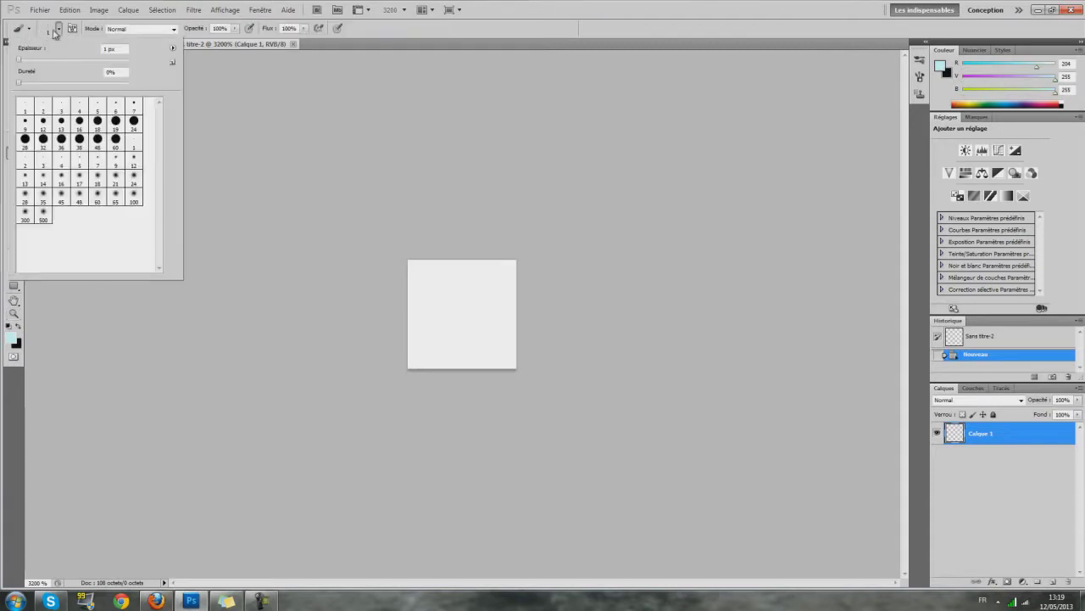
left_click(755, 6)
Paint a light-blue (#c3ebff) vertical stripe down the middle of the tile
left_click(13, 338)
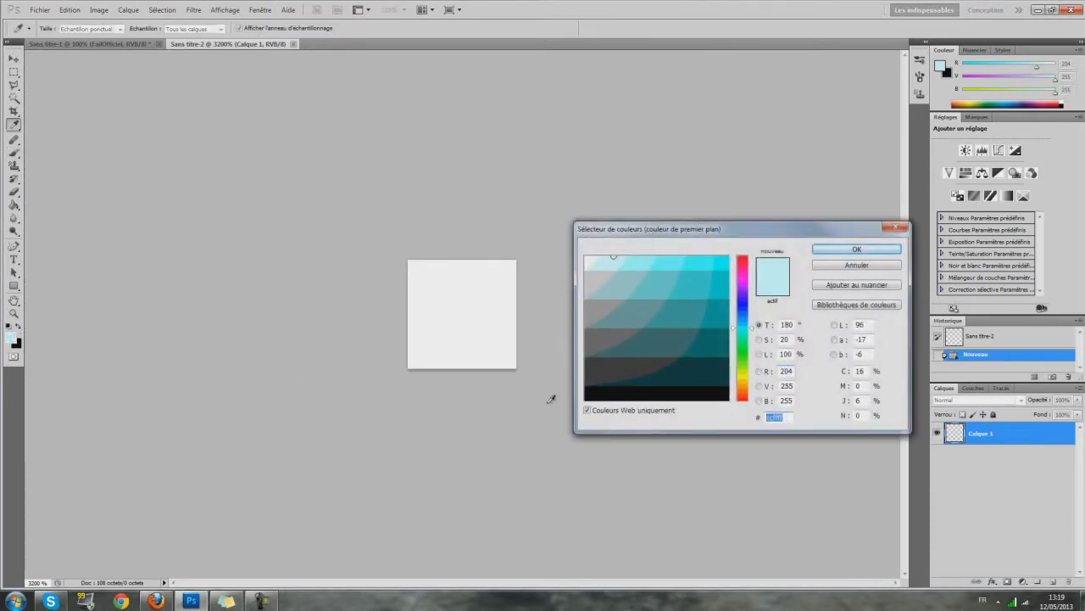
type("c3e")
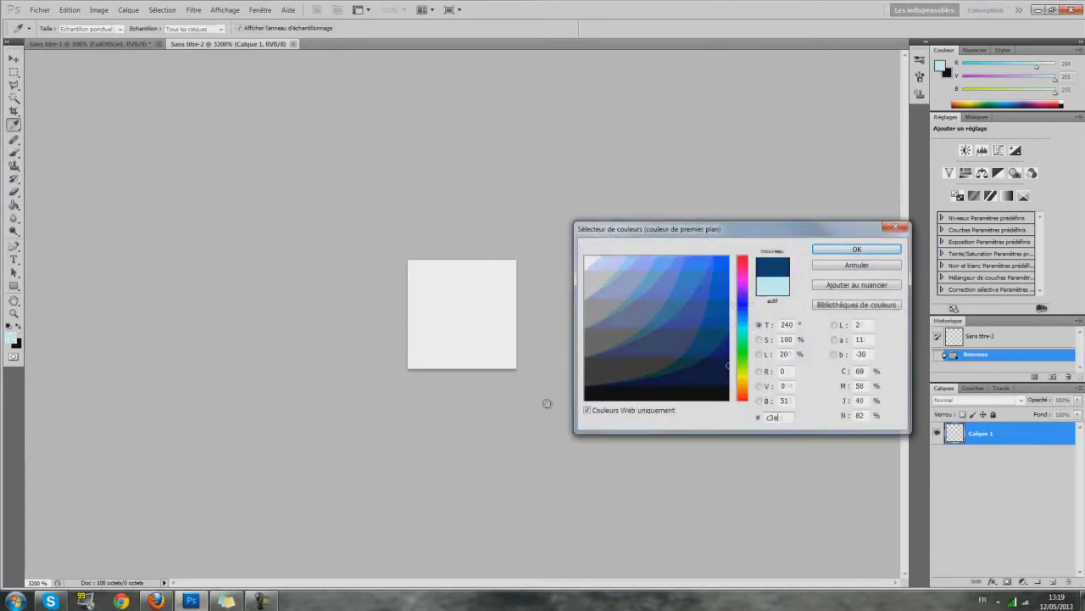
type("bff")
left_click(858, 249)
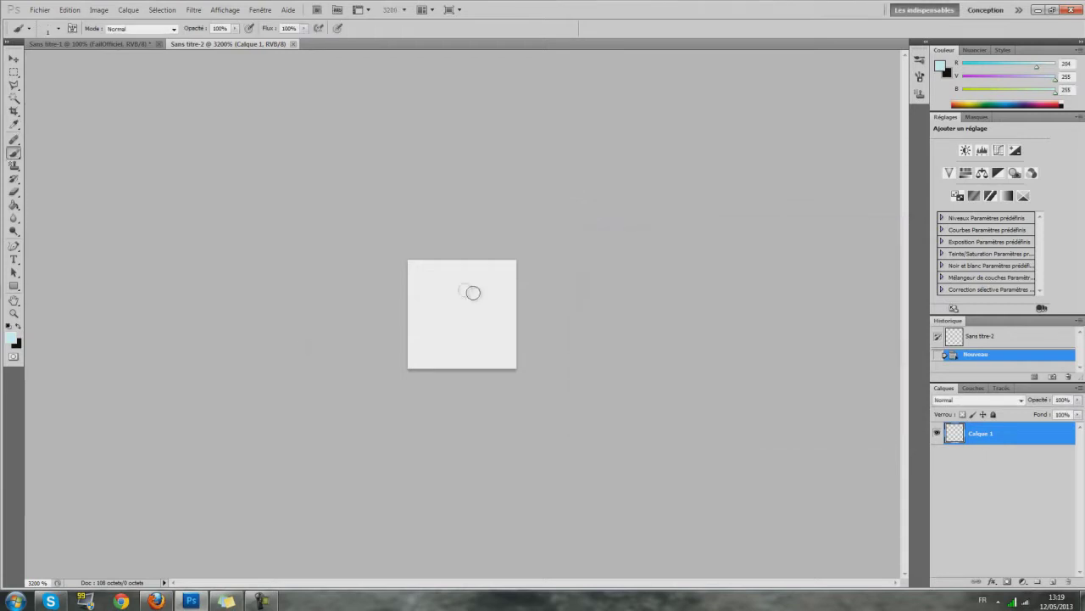
left_click_drag(457, 262, 464, 370)
left_click_drag(458, 246, 463, 375)
left_click_drag(460, 293, 458, 368)
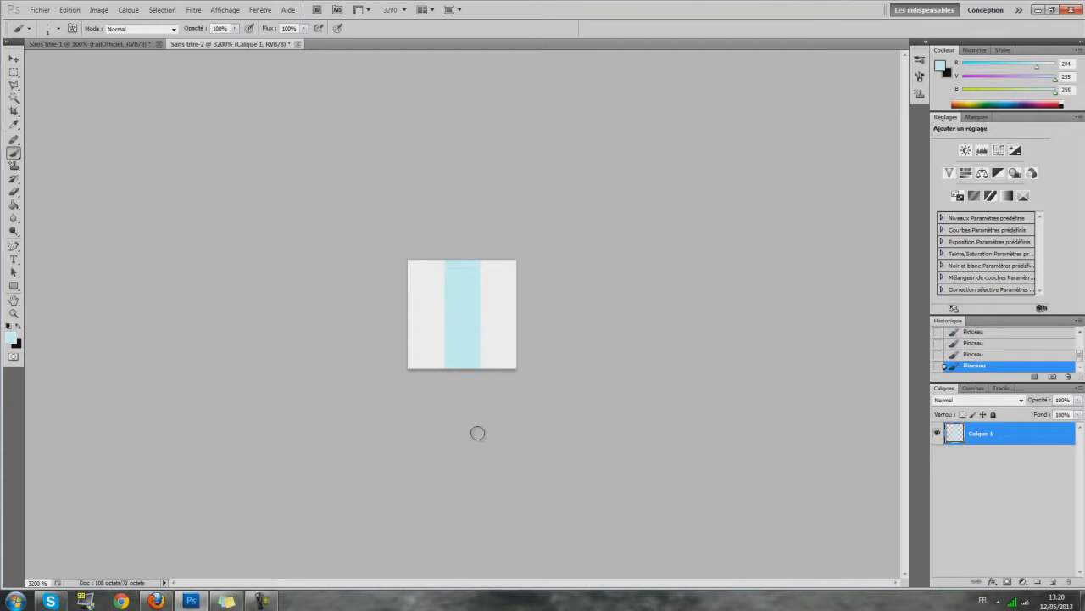
left_click(36, 8)
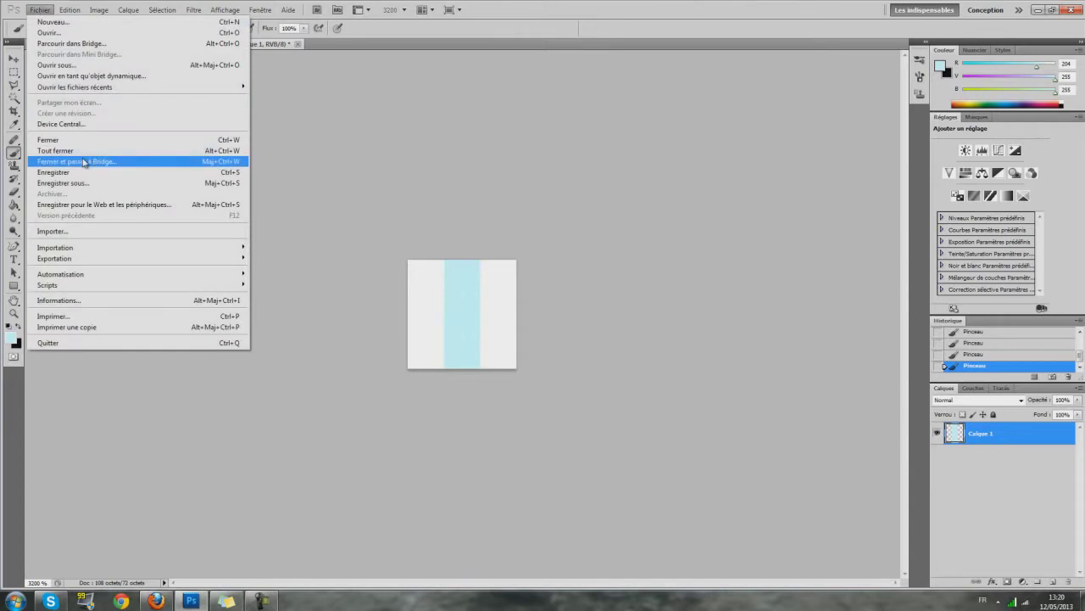
Define the stripe tile as a pattern and close Sans titre-2 without saving
mouse_move(90, 231)
left_click(125, 278)
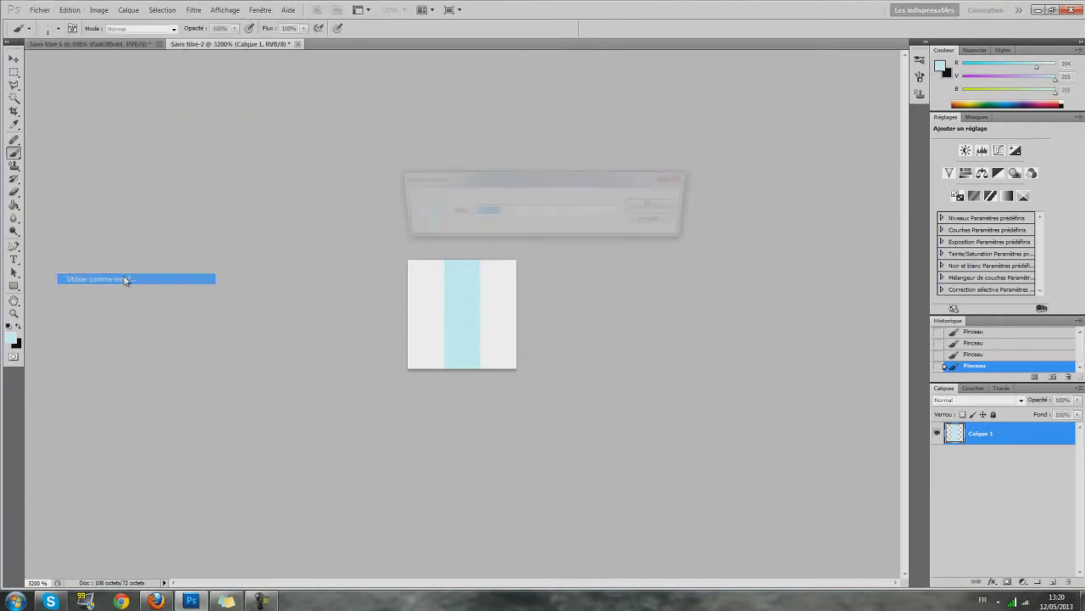
left_click(658, 205)
key("ctrl+q")
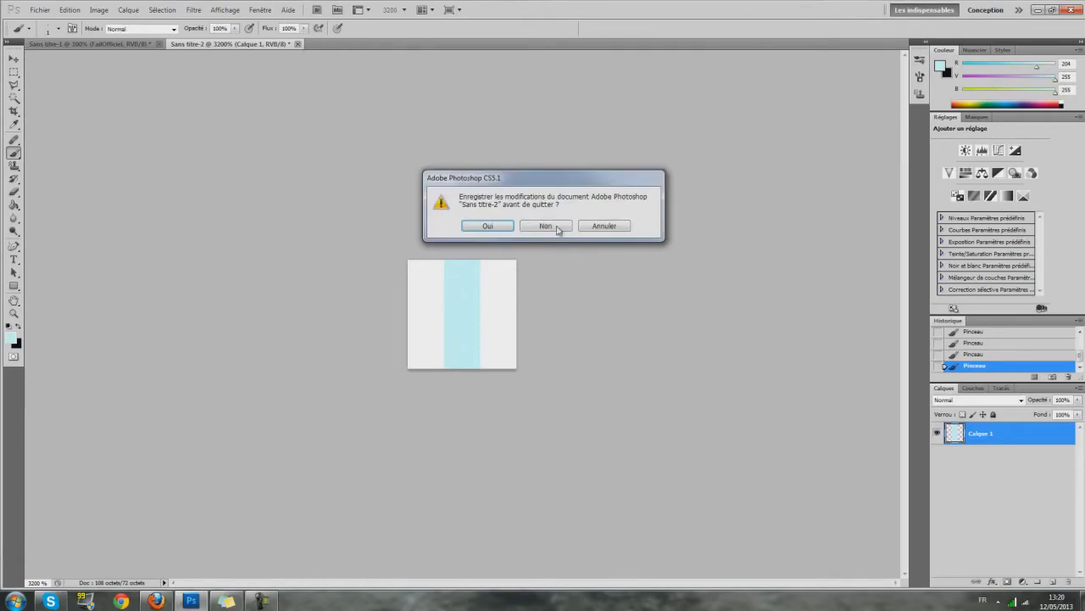
left_click(547, 226)
Add a new layer and fill it with the light-blue stripe pattern
left_click(1053, 582)
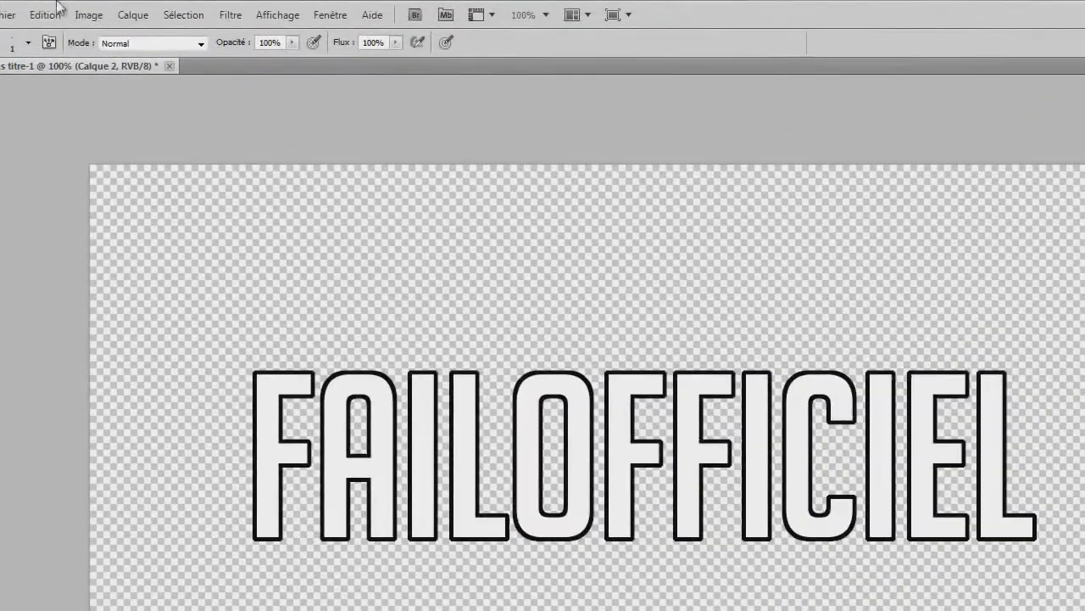
left_click(45, 15)
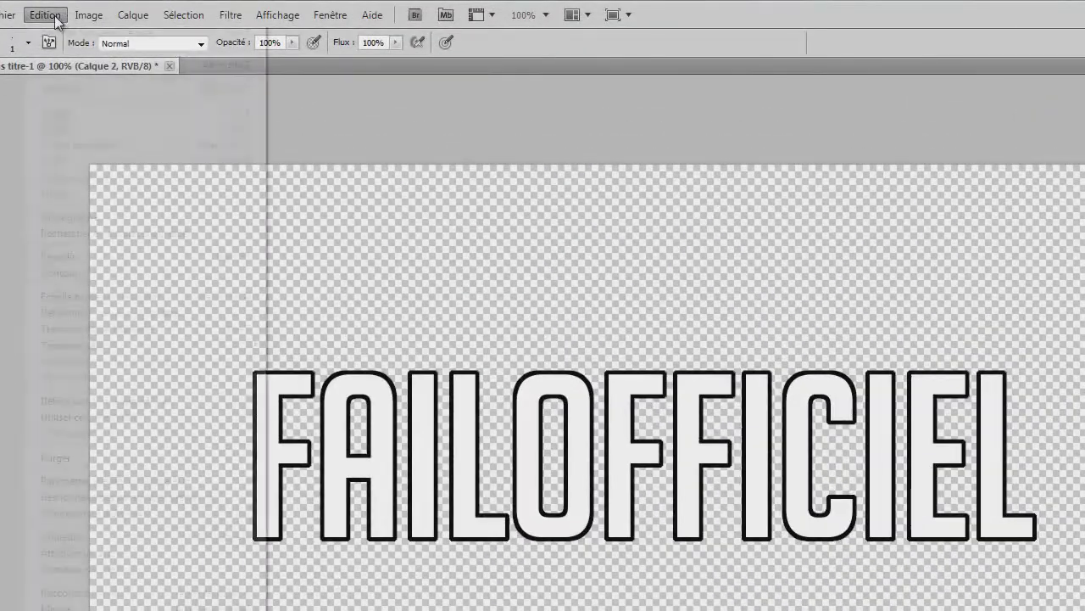
left_click(42, 257)
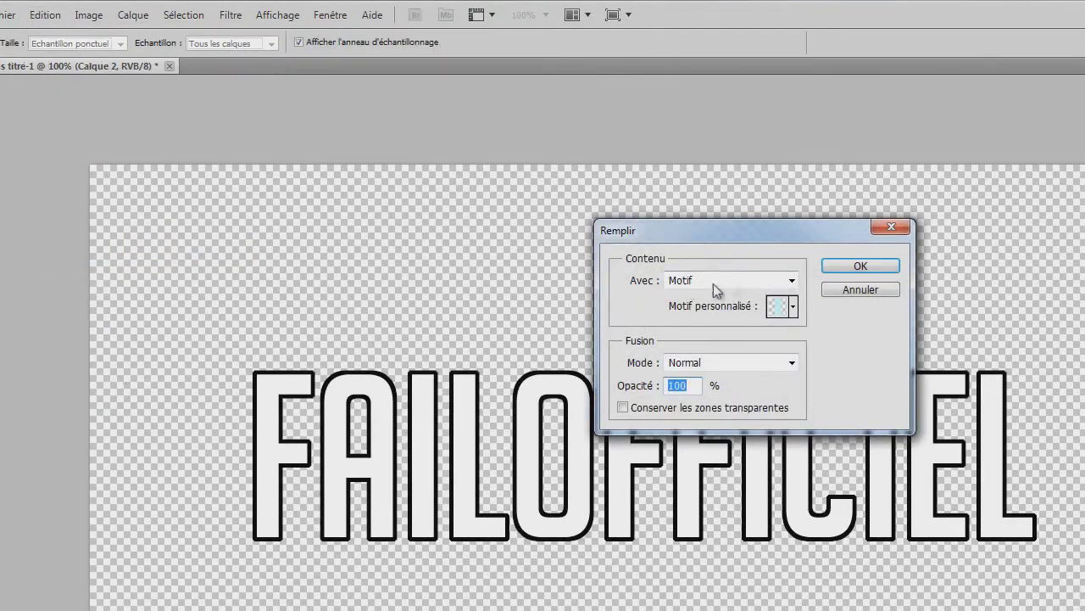
left_click(739, 282)
left_click(740, 282)
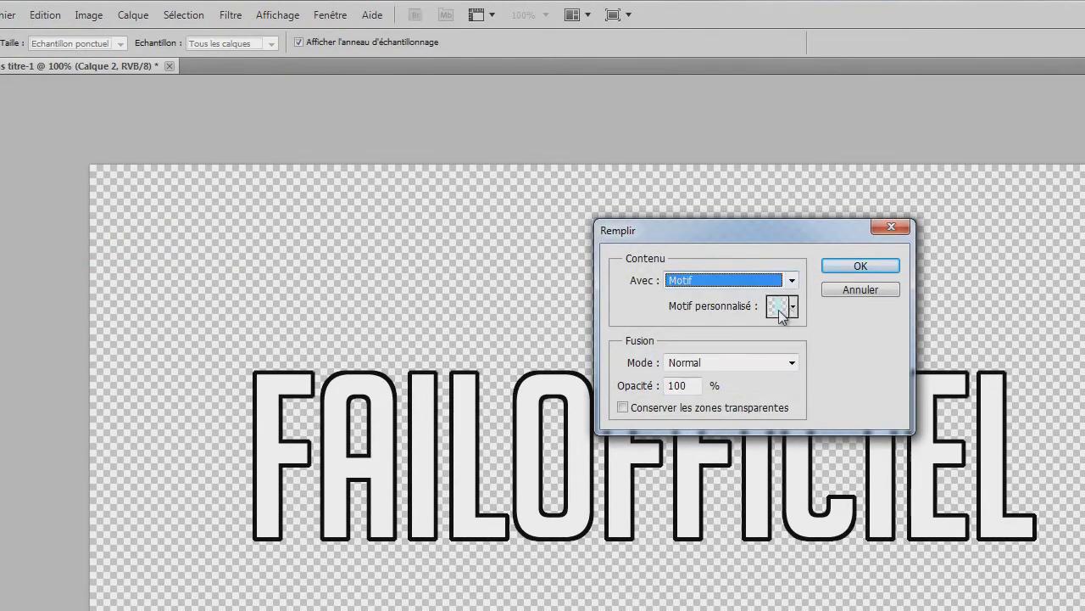
left_click(780, 307)
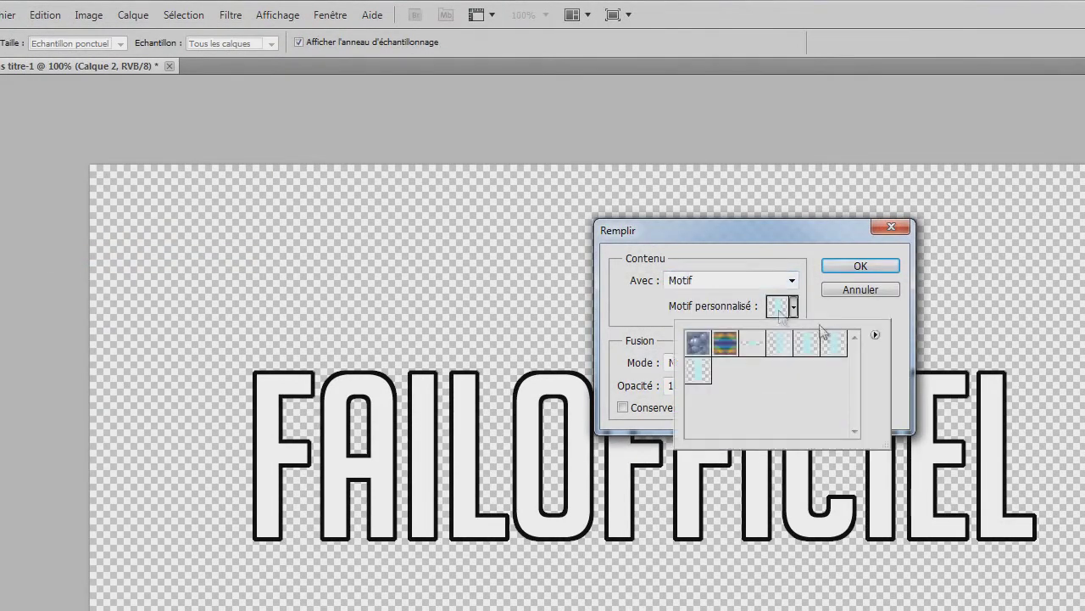
left_click(695, 381)
left_click(886, 312)
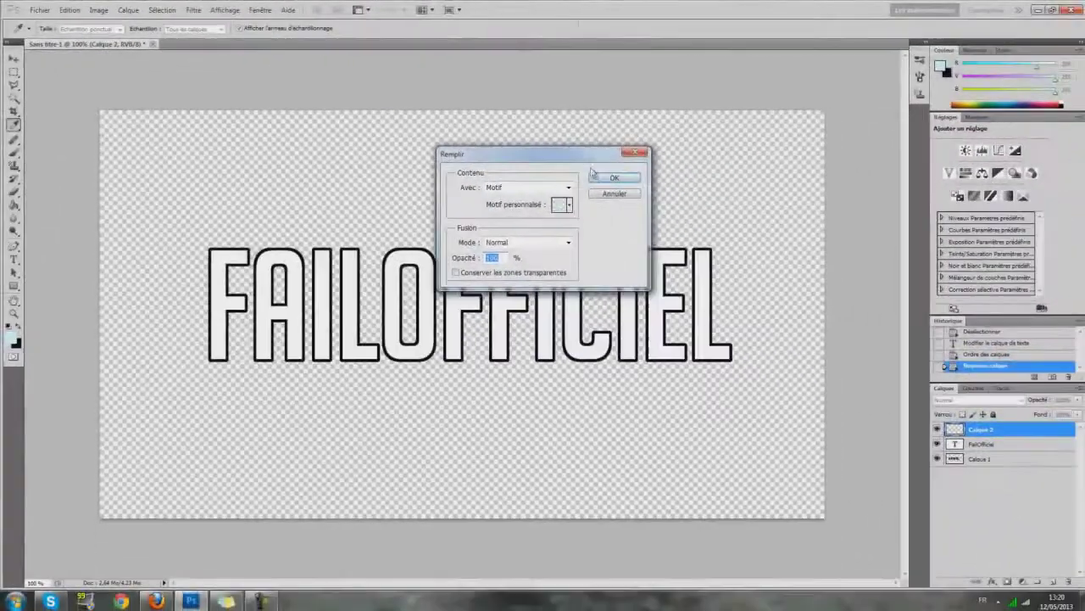
left_click(860, 265)
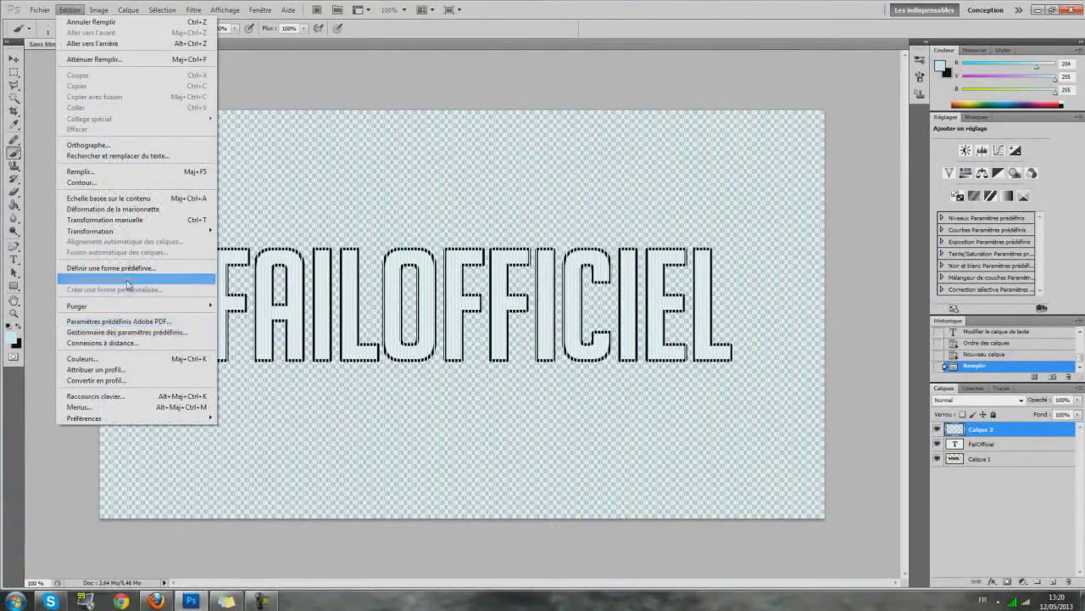
Rotate the striped Calque 2 layer by about -0.83° with Free Transform and commit it
left_click(105, 220)
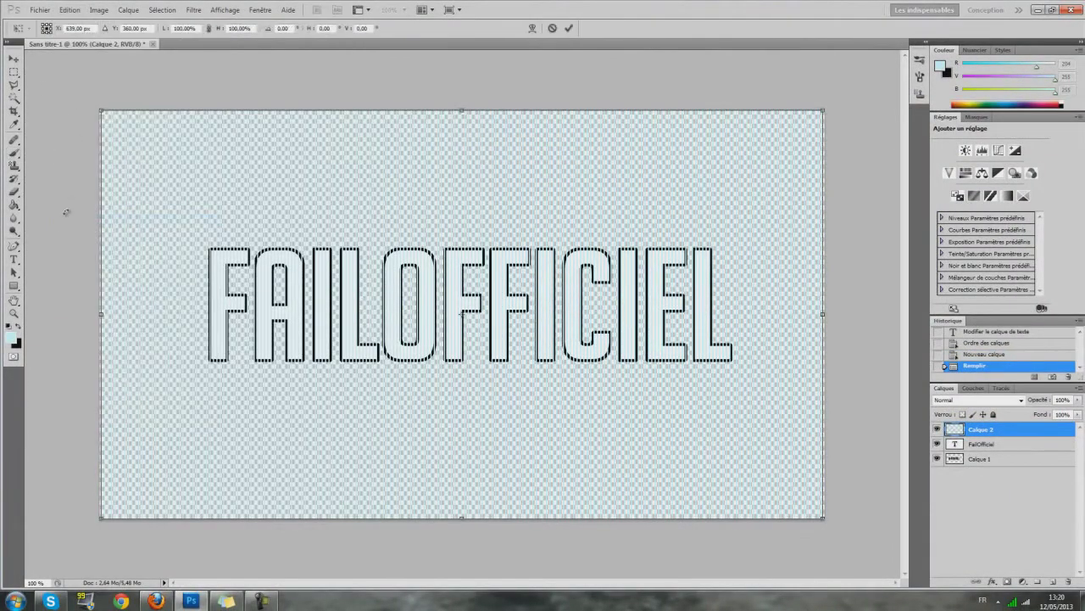
left_click_drag(70, 346, 75, 349)
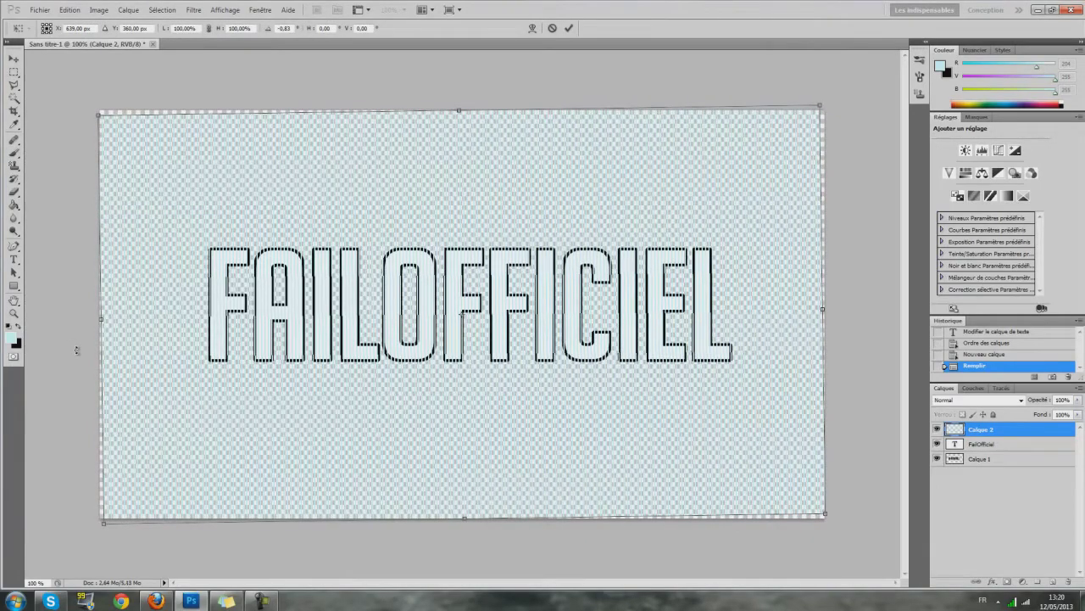
key("Return")
left_click(14, 99)
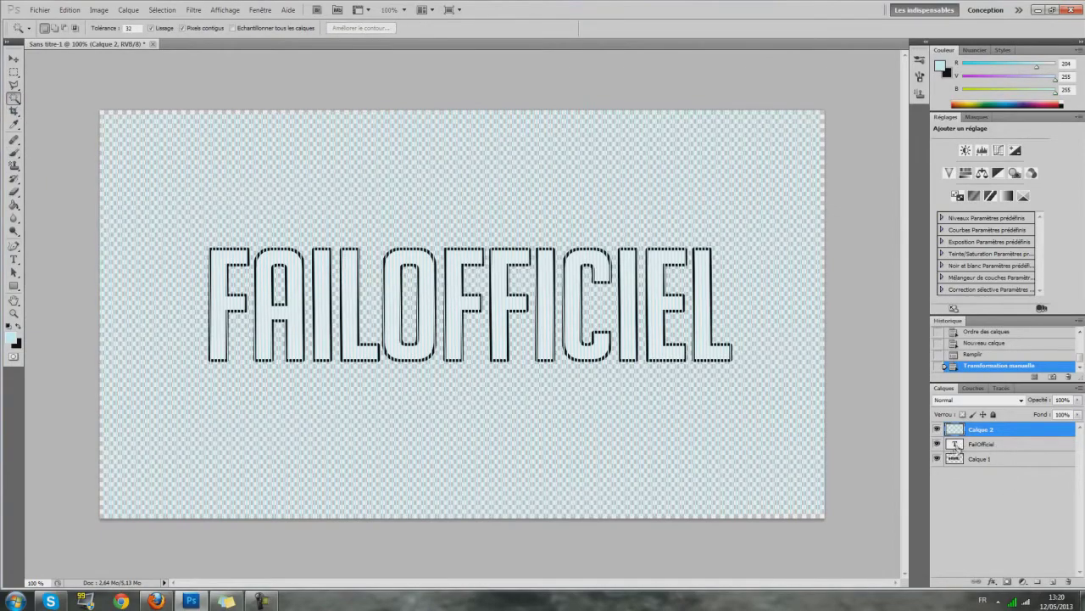
Hide the FailOfficiel and Calque 2 layers, make Calque 1 active, and drop any selection
left_click(937, 443)
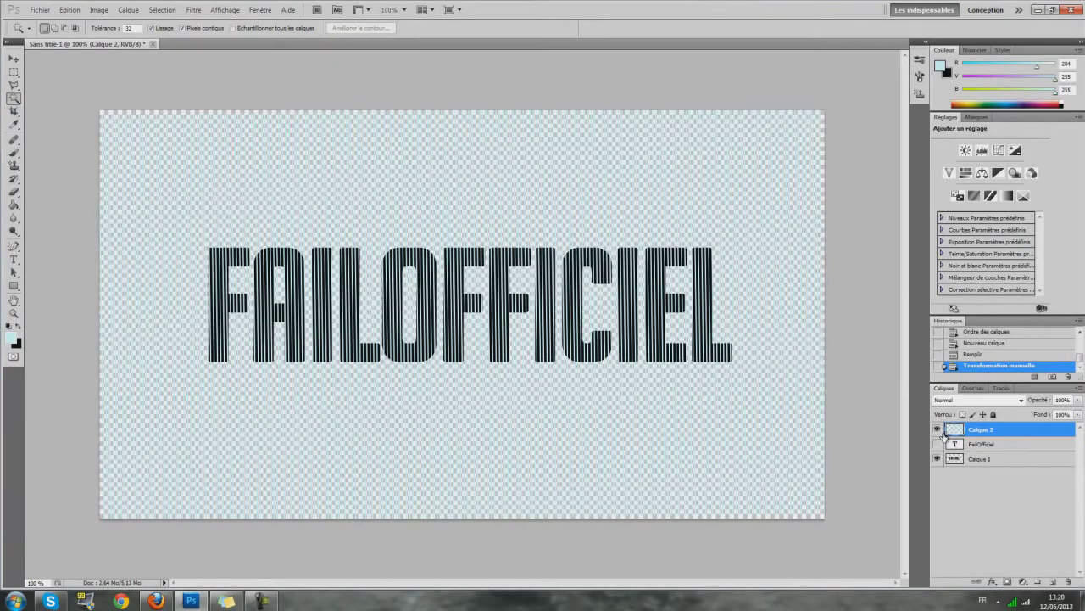
left_click(940, 430)
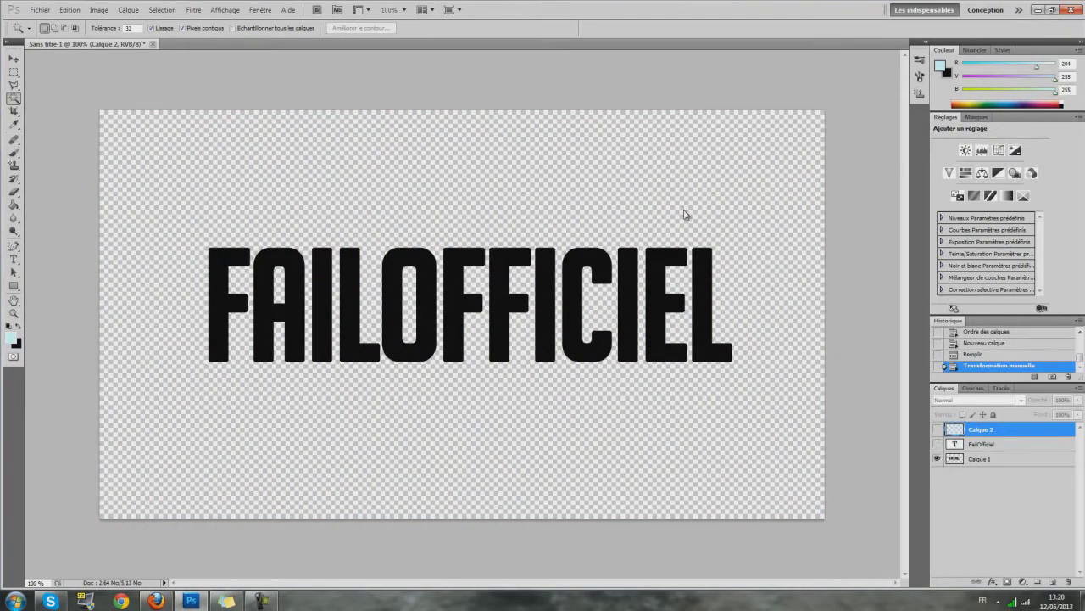
left_click(657, 217)
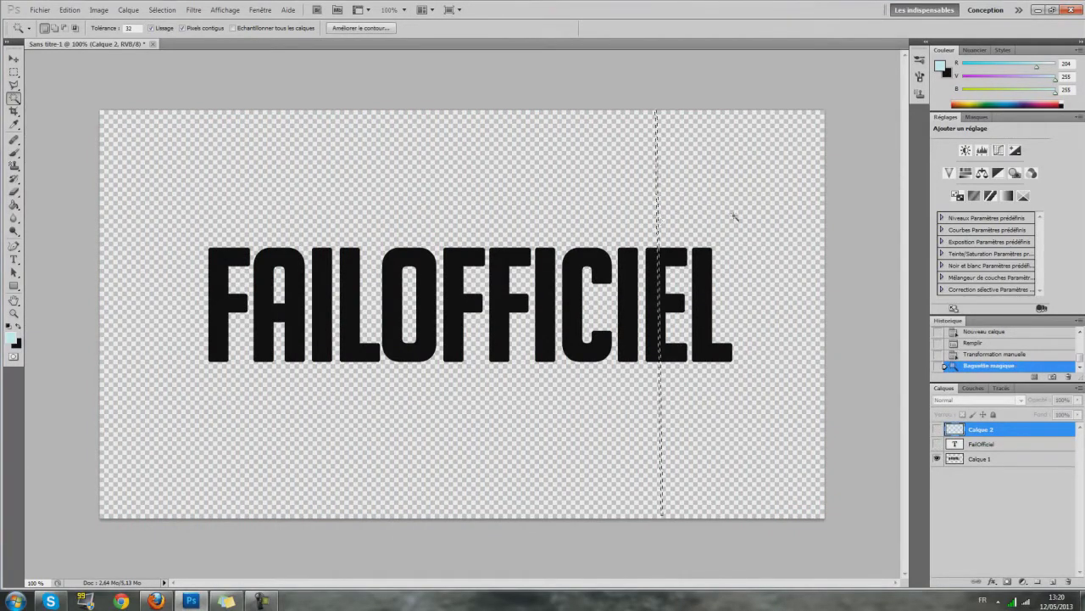
left_click(980, 458)
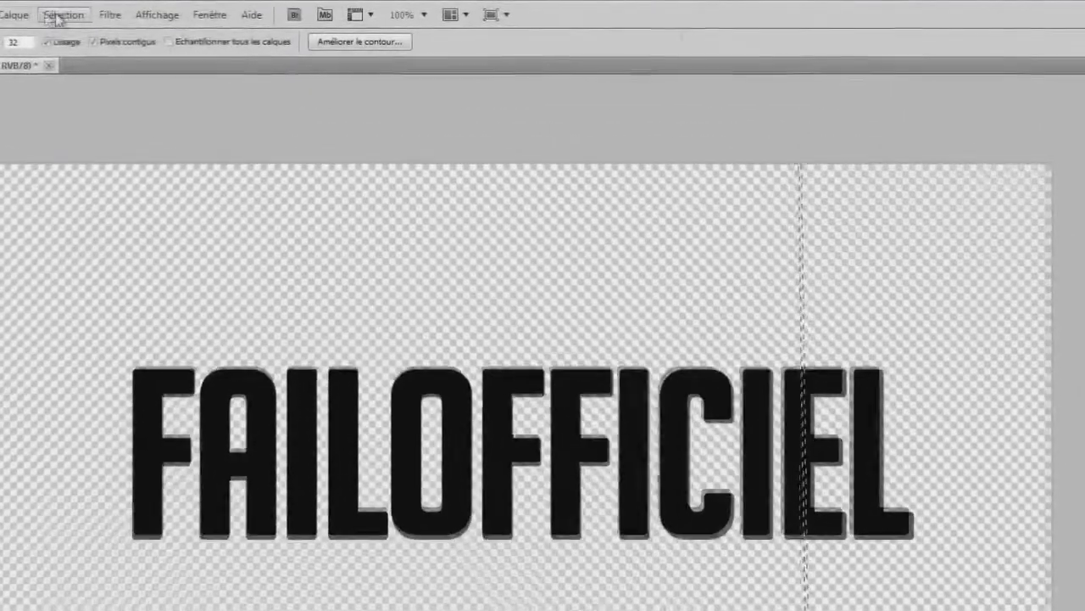
left_click(56, 15)
left_click(90, 43)
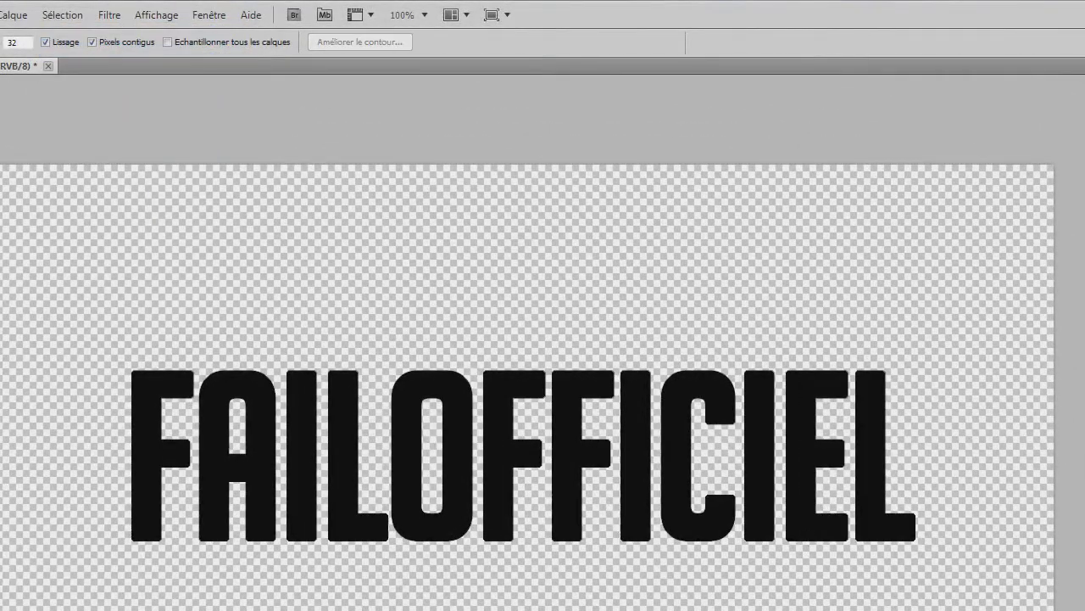
Magic-wand the transparent area on Calque 1, show Calque 2, delete, then deselect
left_click(363, 254)
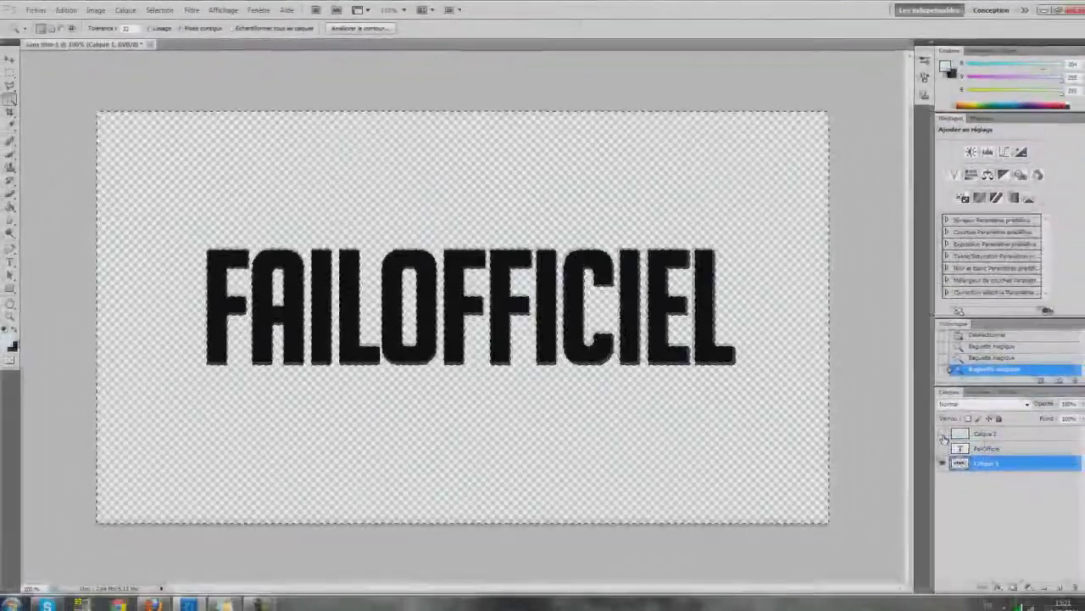
left_click(938, 430)
key("Delete")
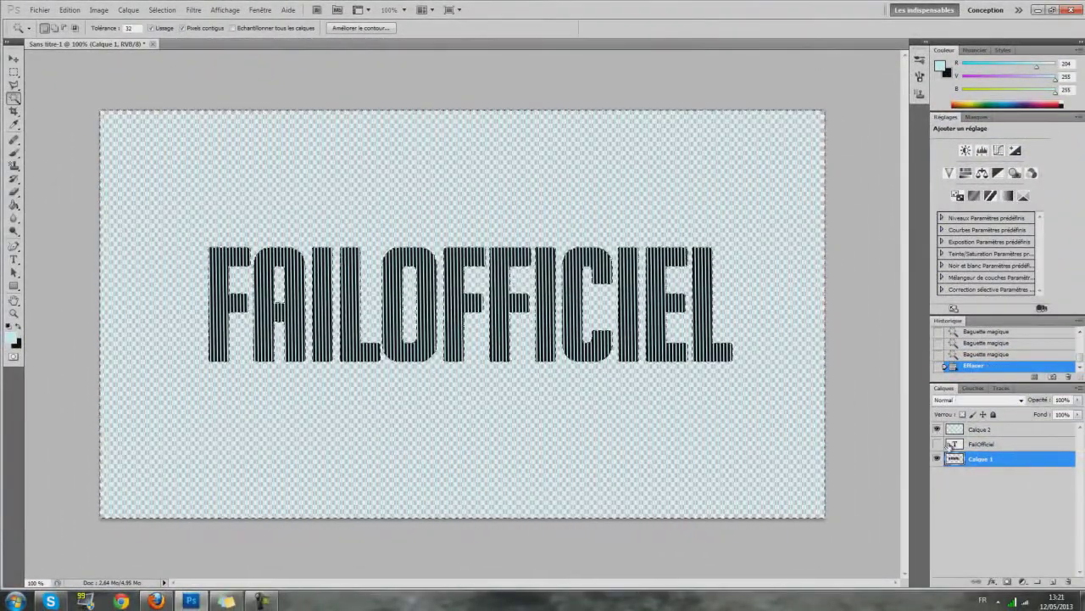
left_click(162, 10)
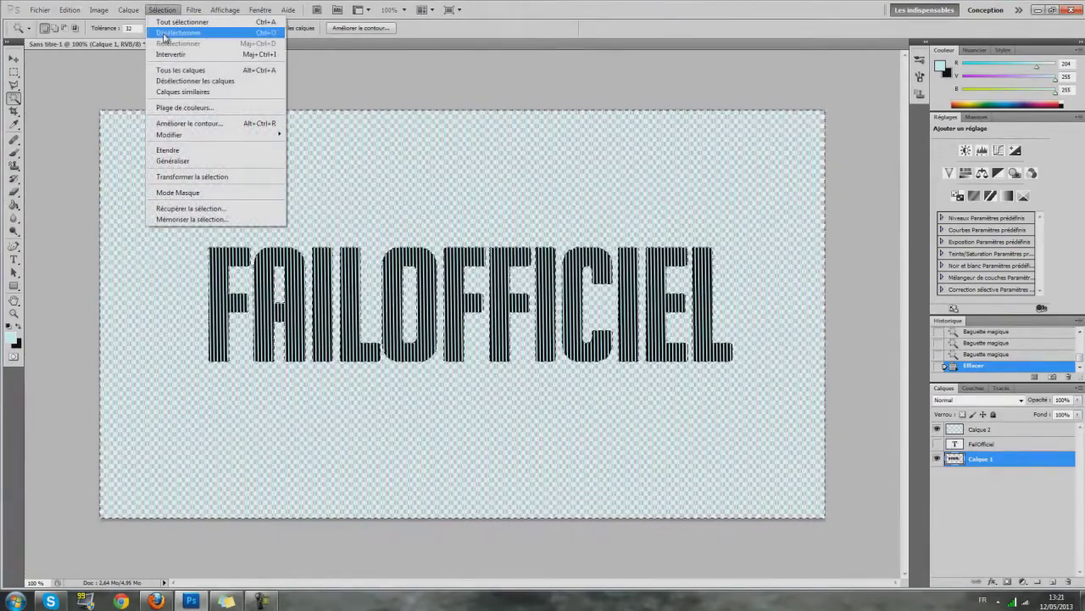
left_click(178, 32)
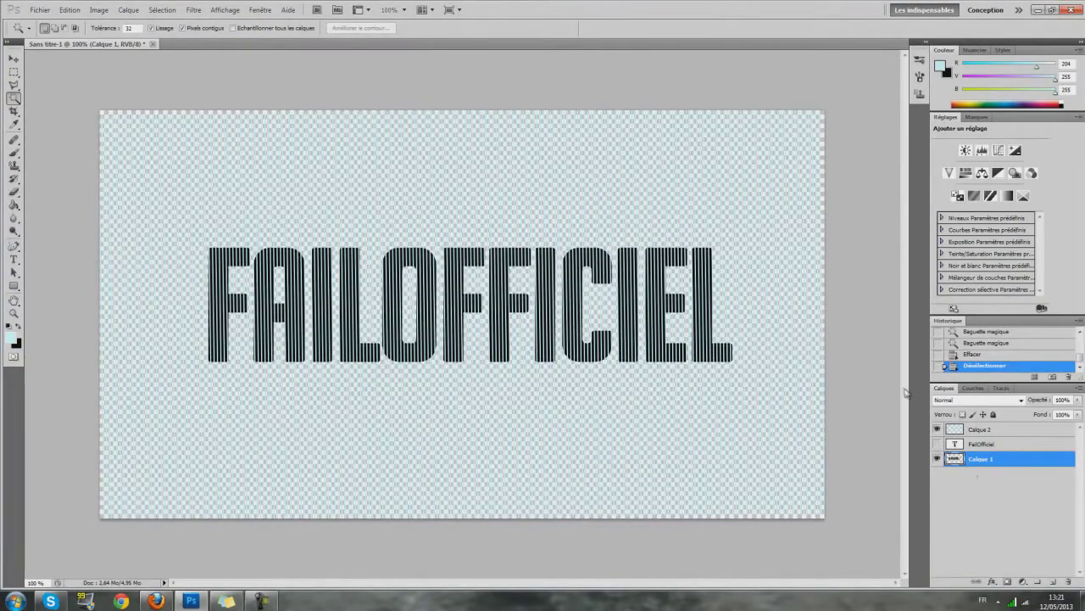
Select the area around the letters plus the insides of A and O, and clear it
left_click(938, 430)
left_click(254, 206)
left_click(273, 290, "shift")
left_click(408, 288, "shift")
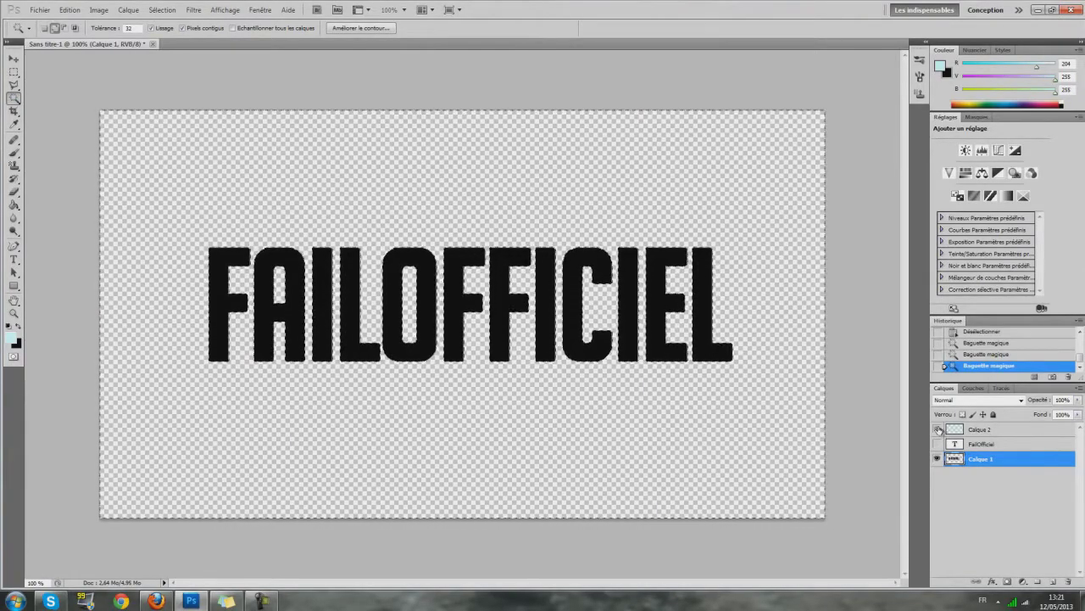
left_click(938, 430)
key("Delete")
key("Delete")
key("Delete")
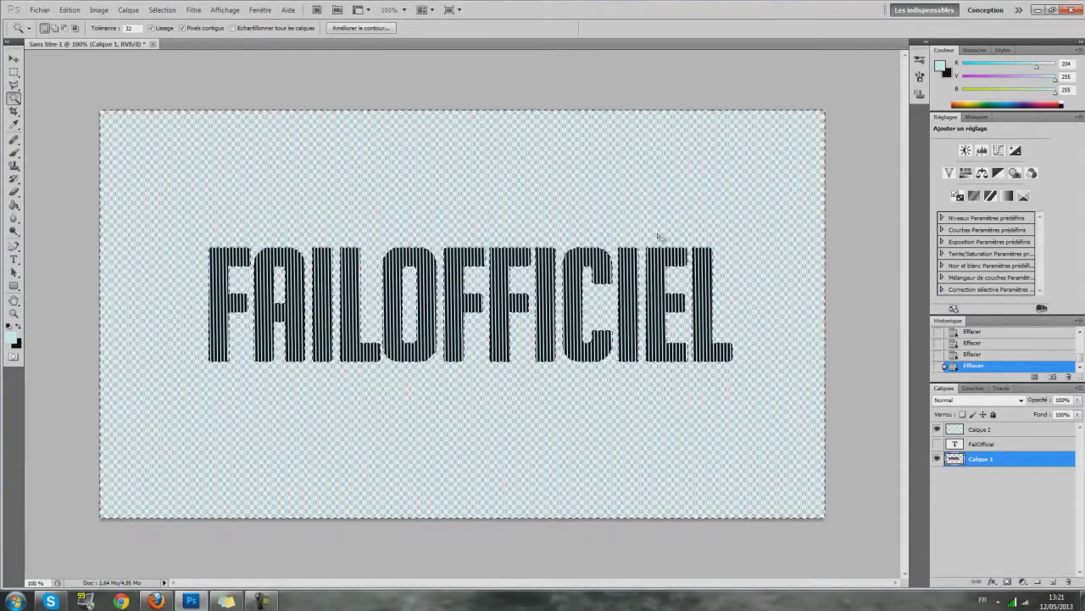
Dismiss the canvas selection menus and drop the selection via Sélection > Désélectionner
right_click(620, 206)
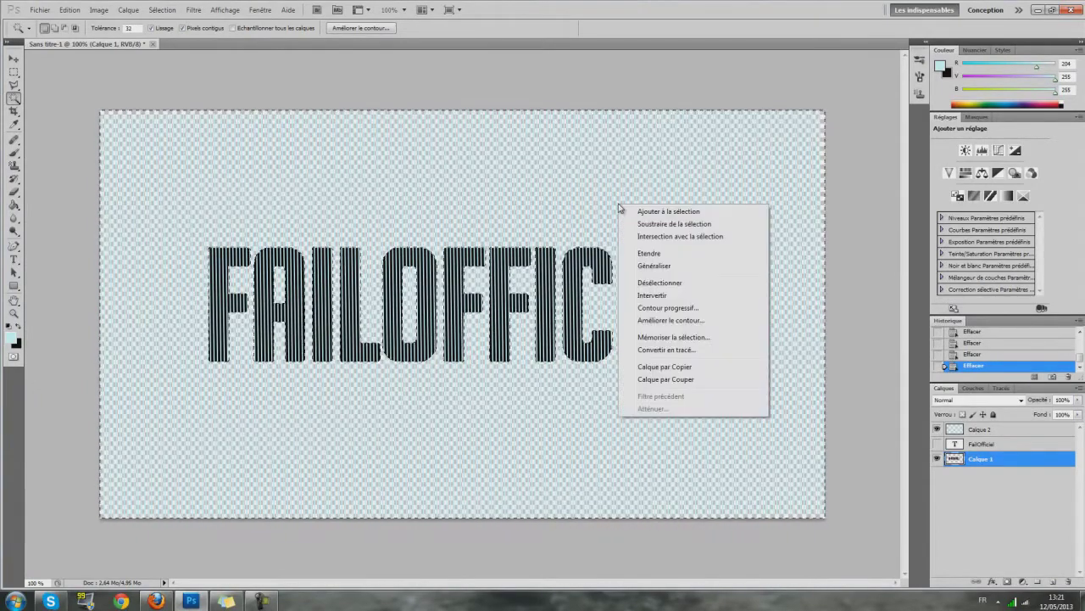
left_click(939, 444)
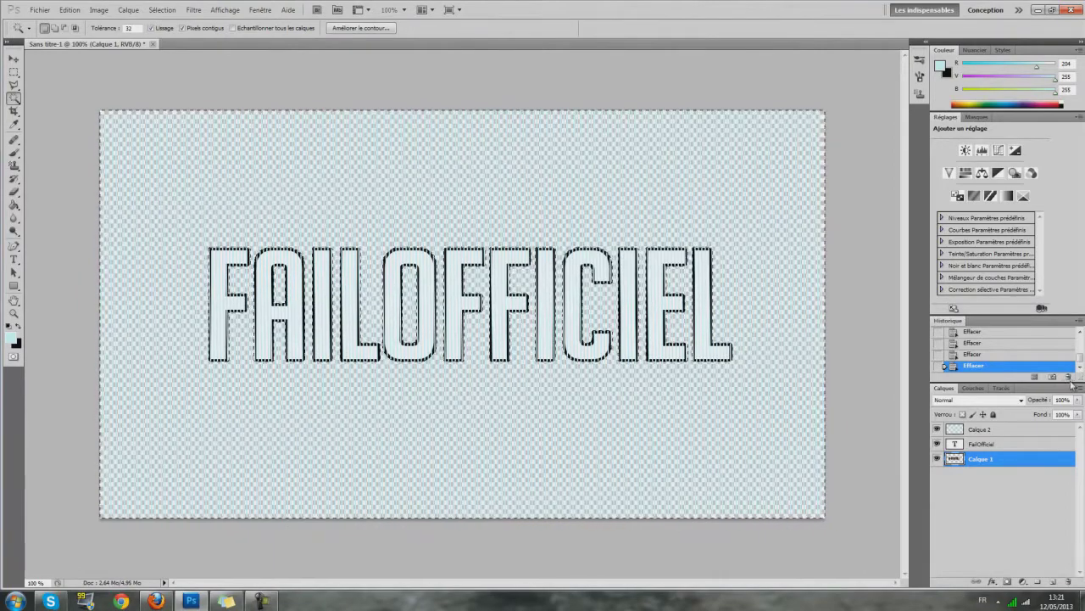
right_click(423, 202)
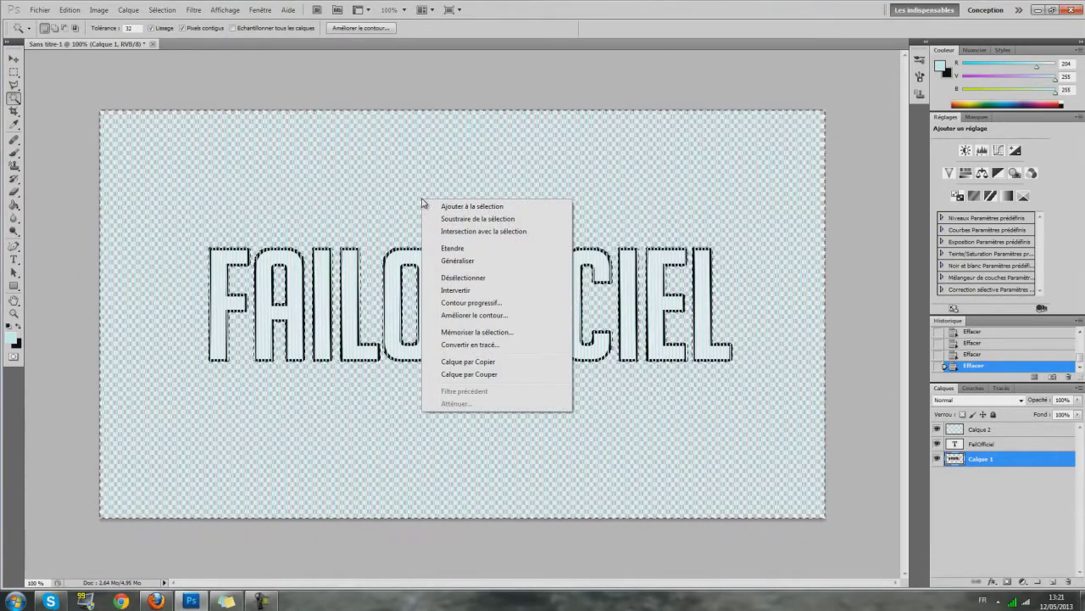
key("Escape")
left_click(162, 10)
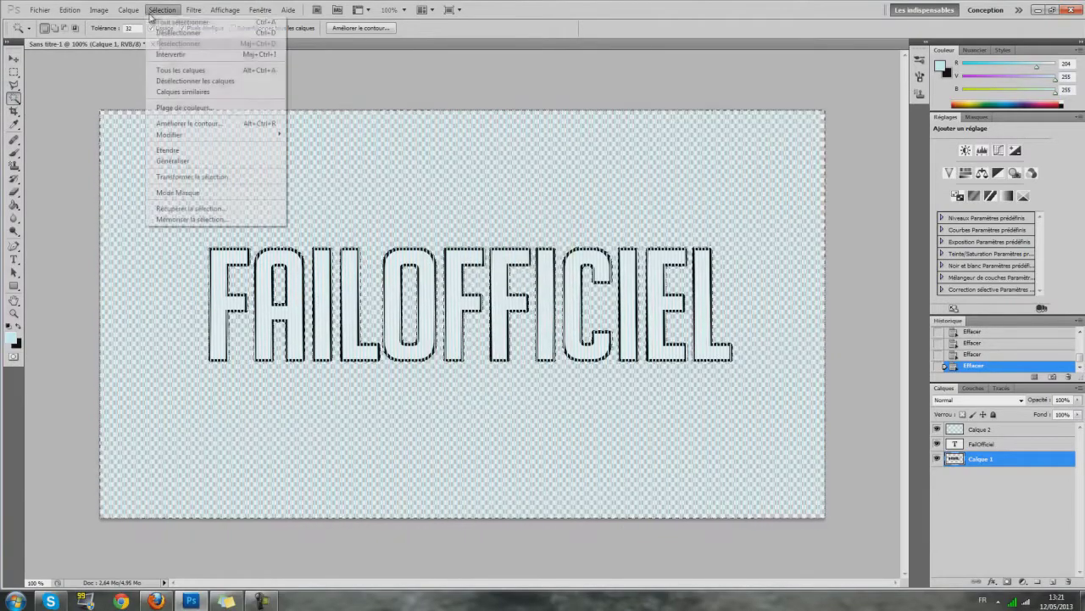
left_click(178, 34)
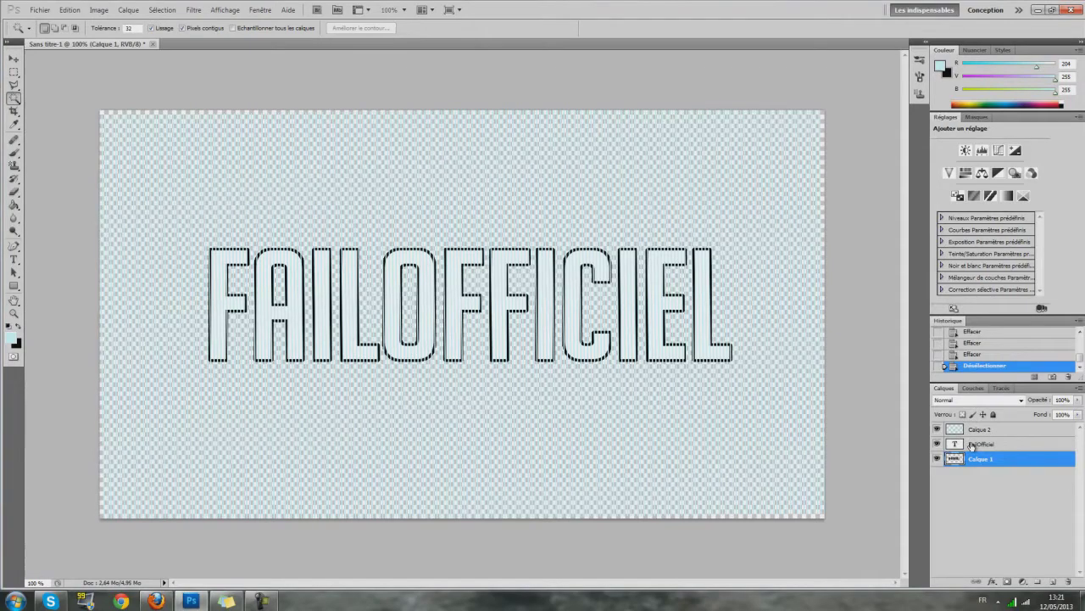
left_click(13, 191)
Undo a stray eraser stroke on Calque 2 and magic-wand the left area of its pattern
left_click(225, 177)
left_click(528, 188)
left_click(980, 429)
left_click_drag(605, 154, 729, 179)
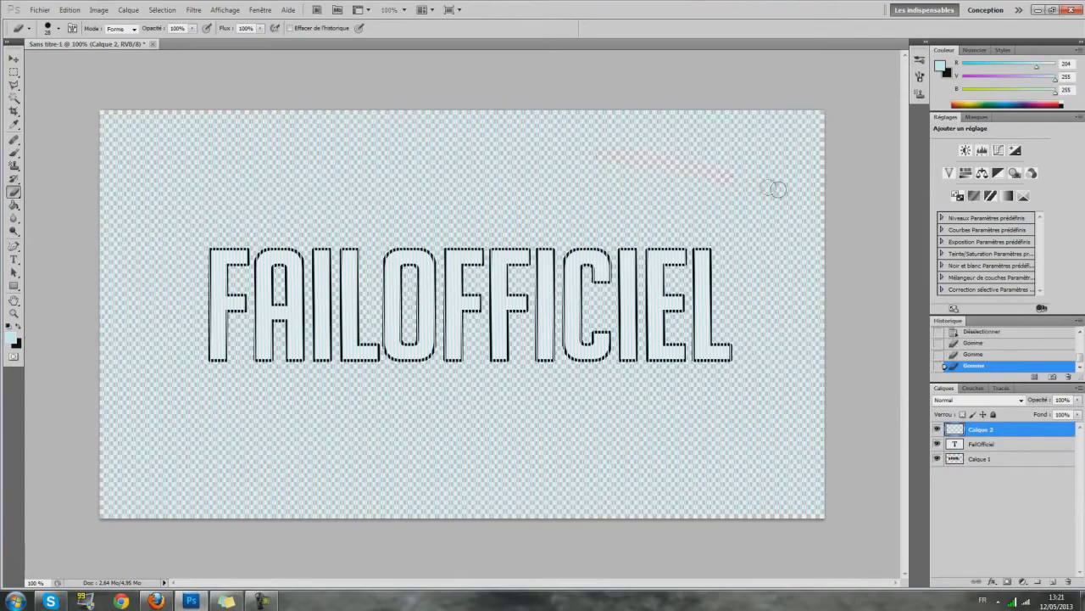
key("ctrl+z")
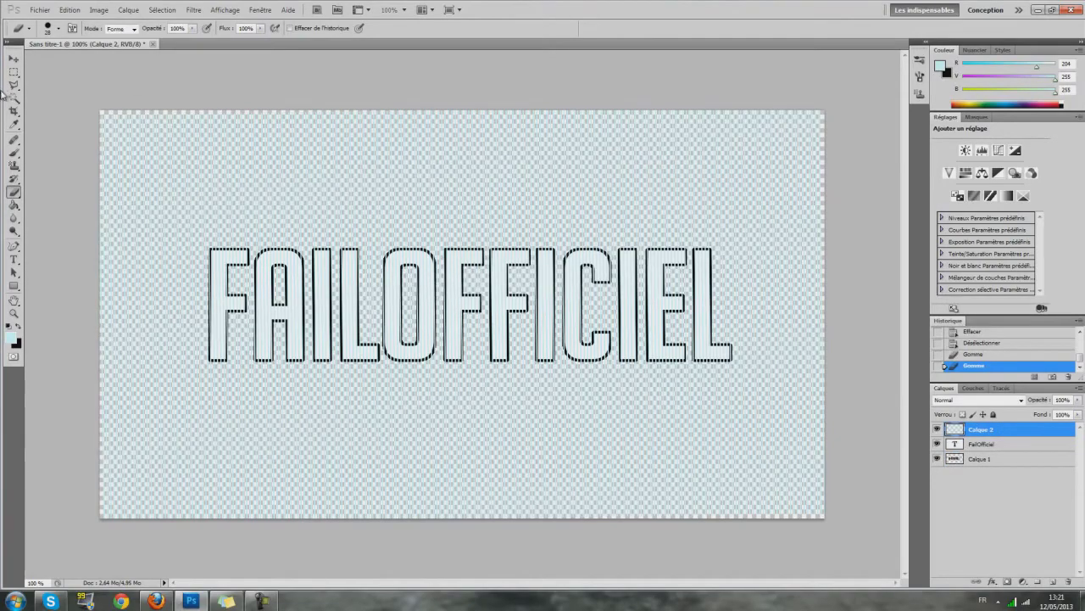
left_click(14, 98)
left_click(167, 144)
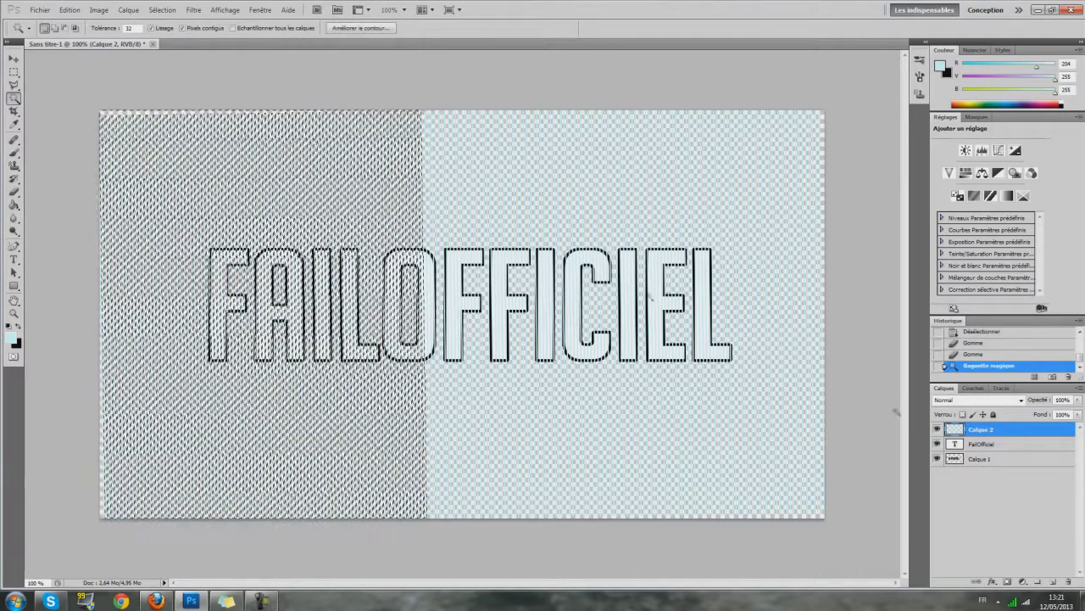
Hide the pattern and text layers and magic-wand the transparent area around the letters on Calque 1
left_click(162, 10)
left_click(168, 33)
left_click(937, 443)
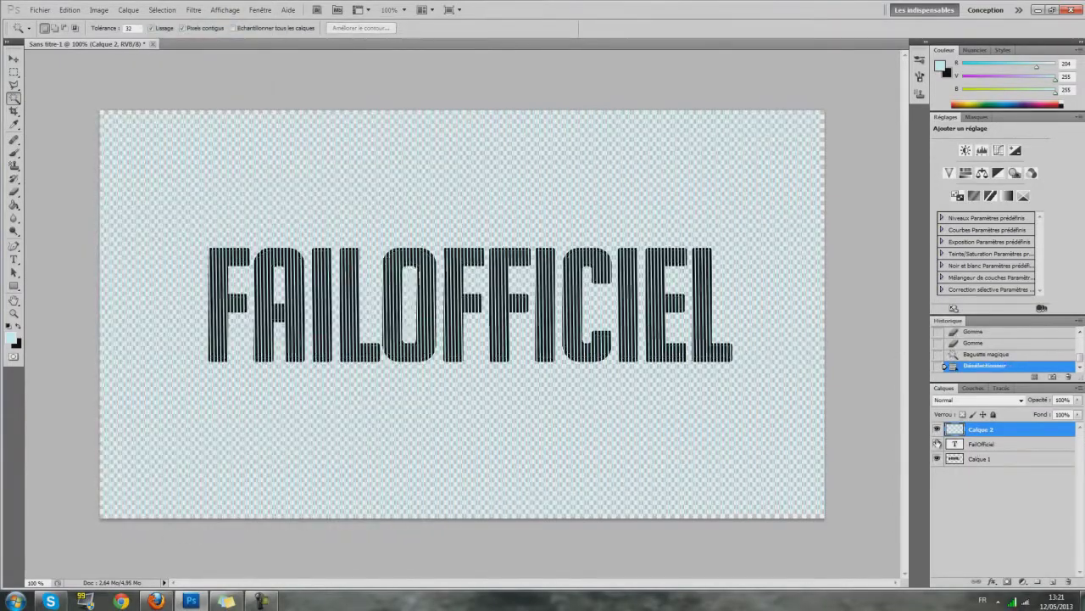
left_click(692, 181)
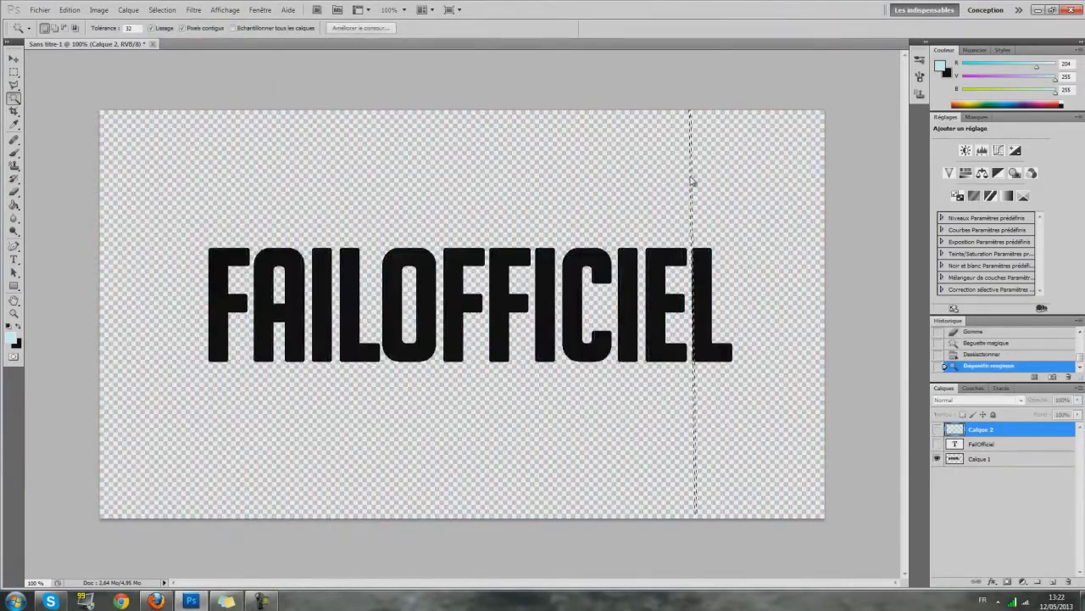
left_click(980, 459)
left_click(331, 194)
key("ctrl+d")
left_click(314, 201)
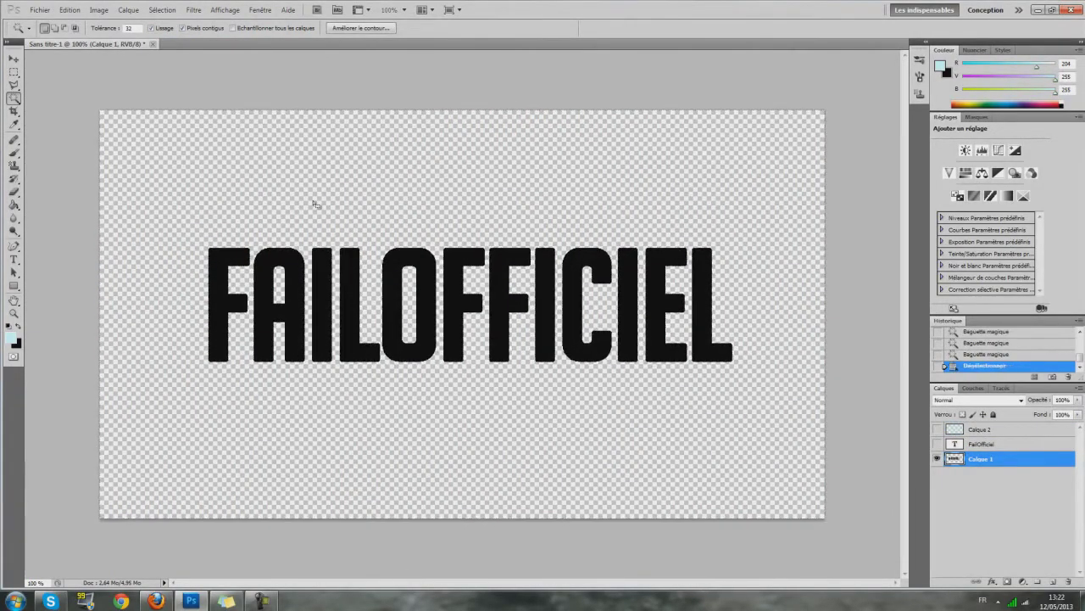
key("ctrl+d")
left_click(330, 173)
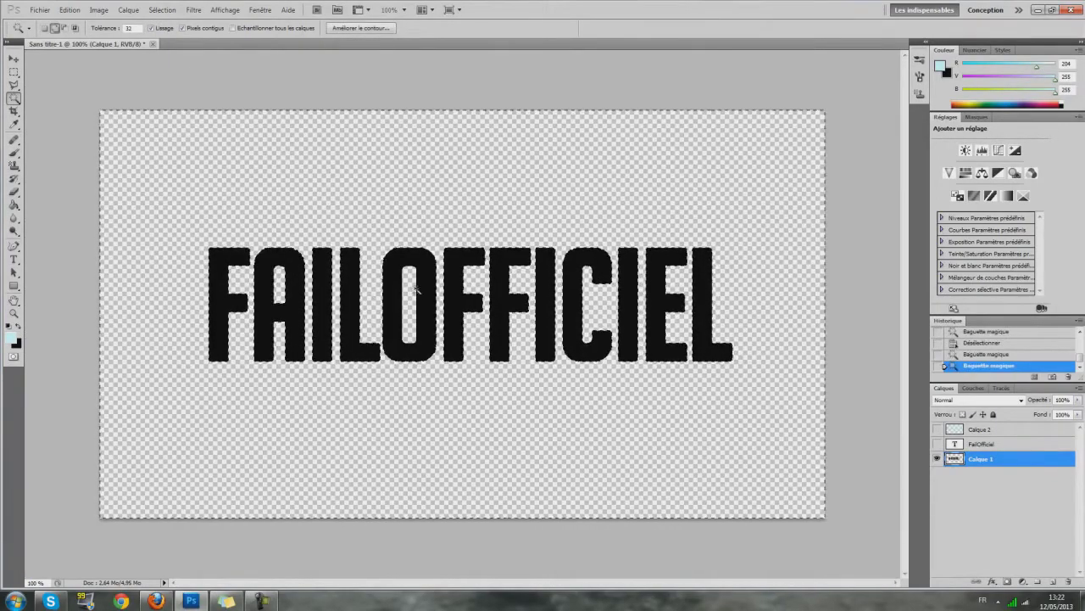
Delete the Calque 2 stripes outside the letters and deselect
left_click(937, 429)
left_click(981, 429)
key("Delete")
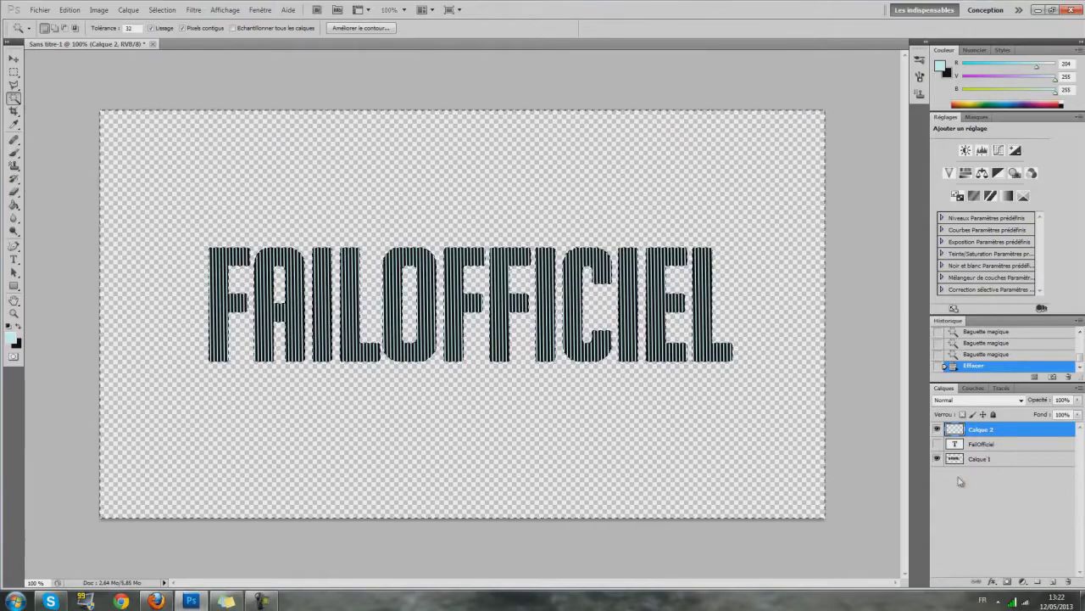
left_click(162, 10)
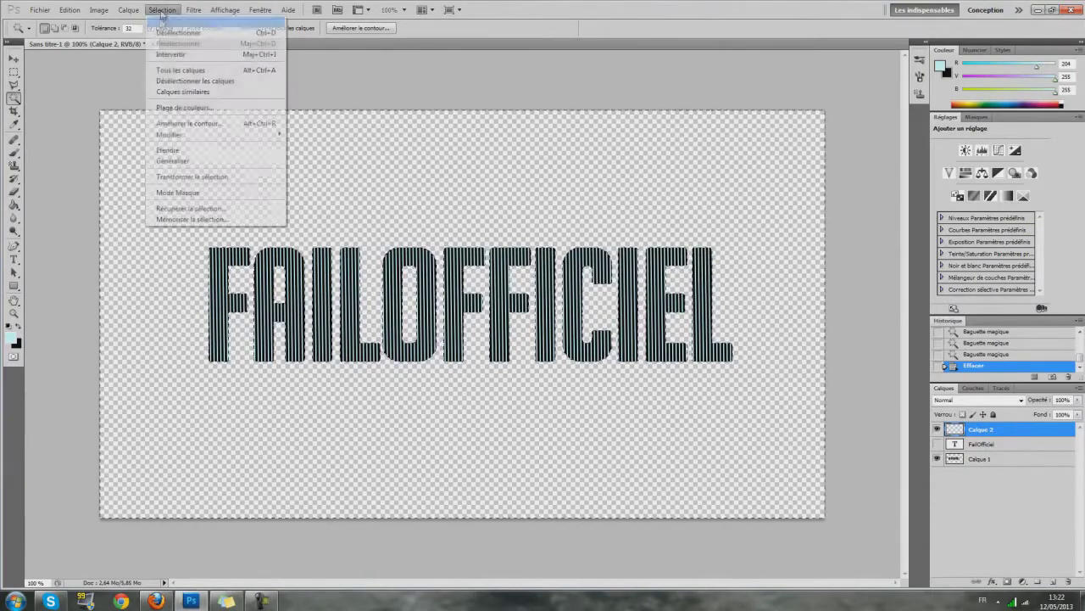
left_click(174, 37)
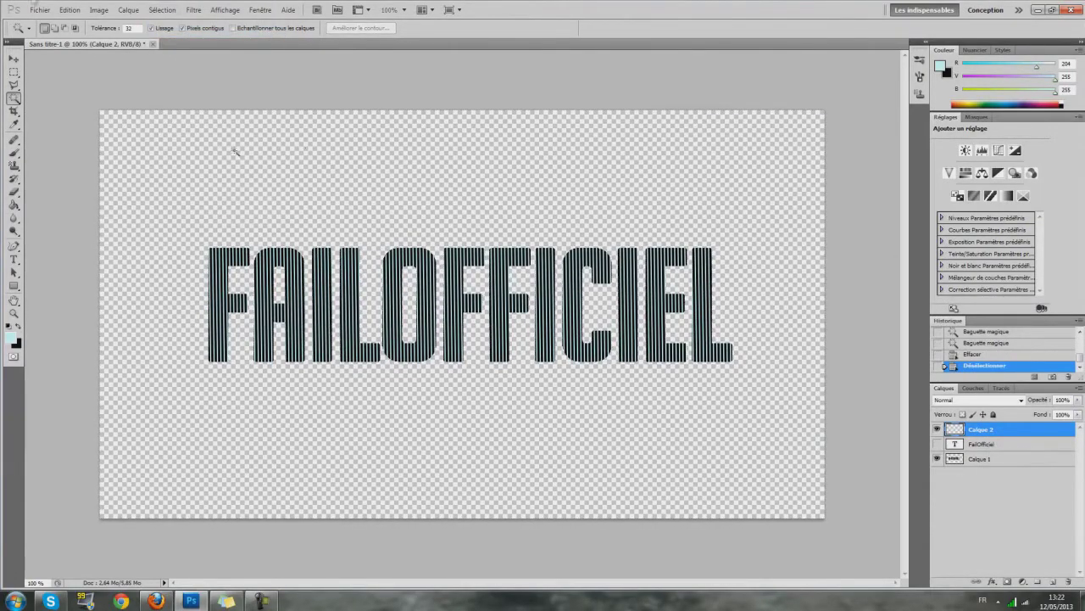
left_click(14, 58)
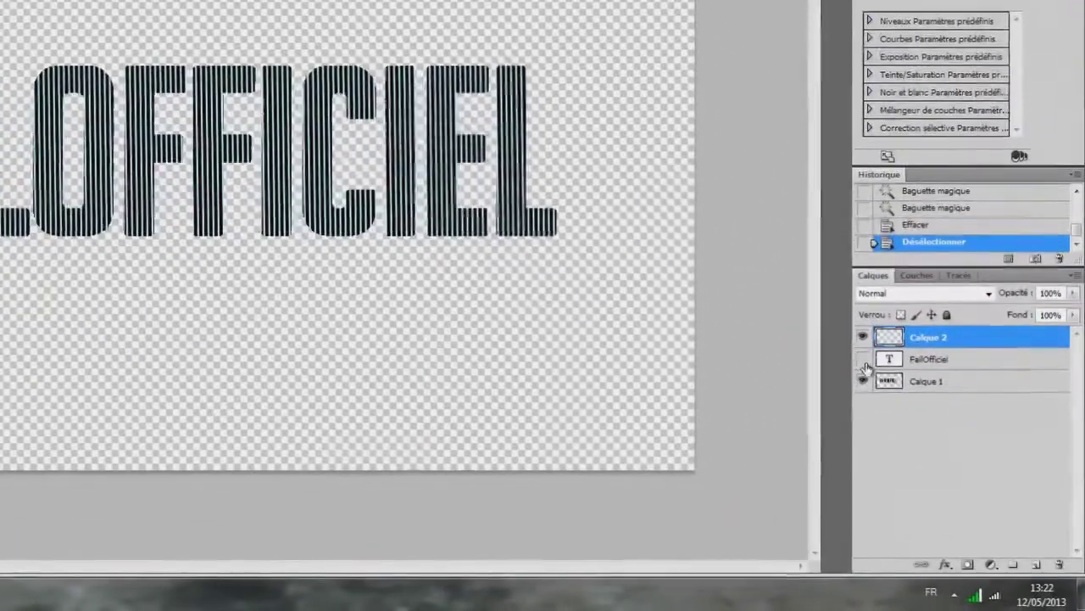
Show the FailOfficiel text layer and move it above Calque 2 in the layer stack
left_click(937, 443)
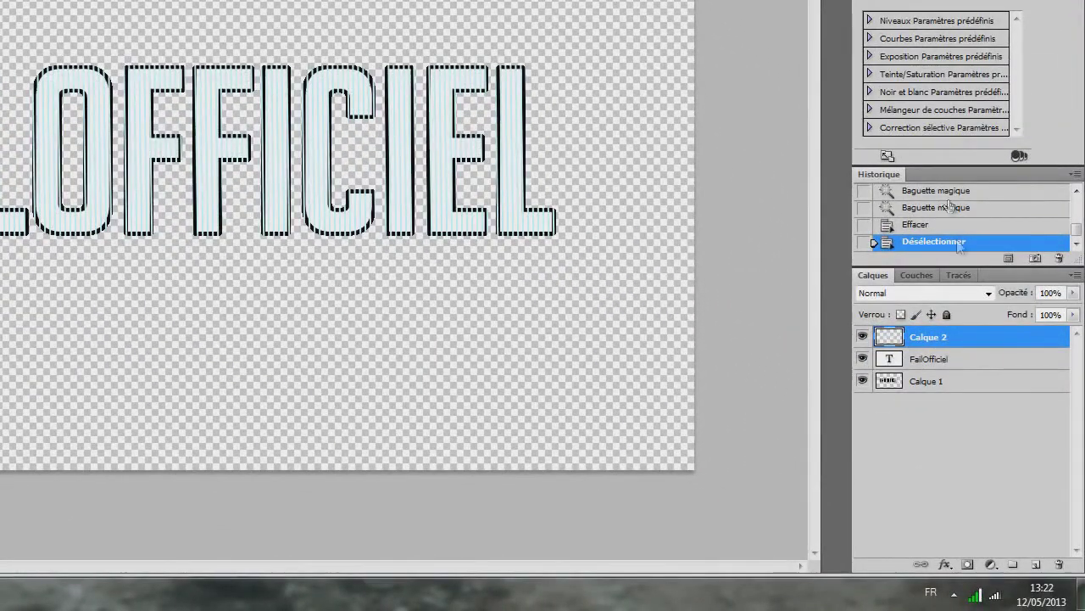
left_click_drag(937, 360, 949, 336)
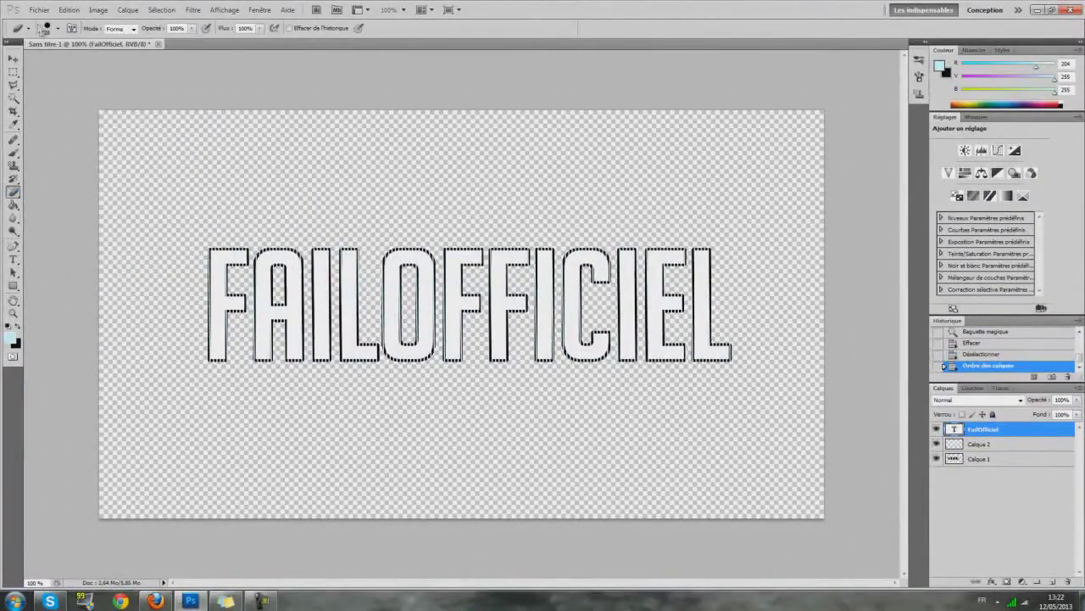
left_click(47, 31)
type("100")
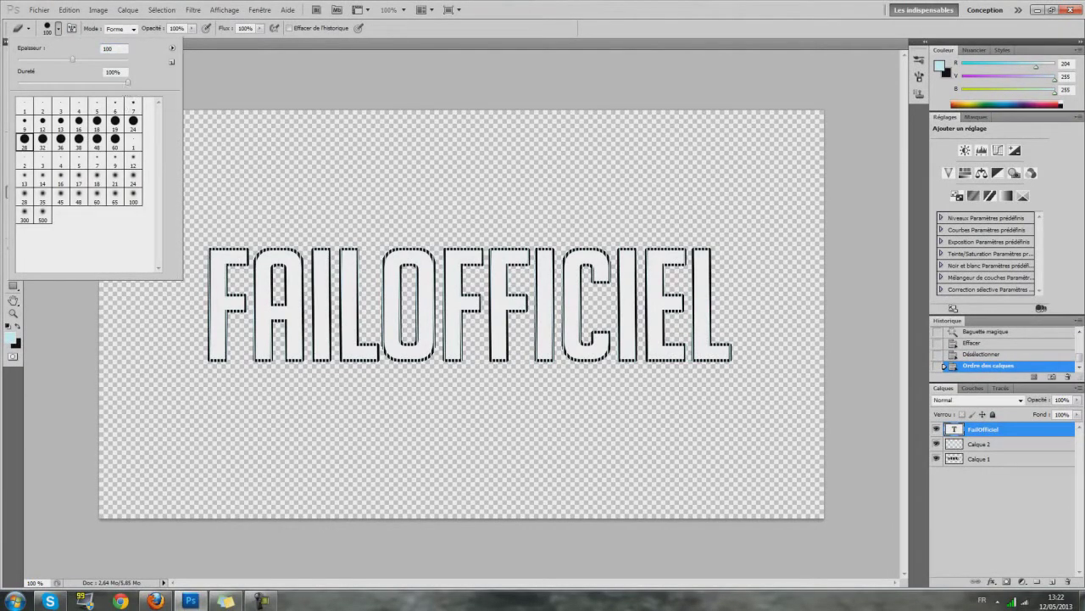
Erase the Calque 2 pattern along the tops of the FAILOFFICIEL letters with a 100 px brush
left_click(632, 6)
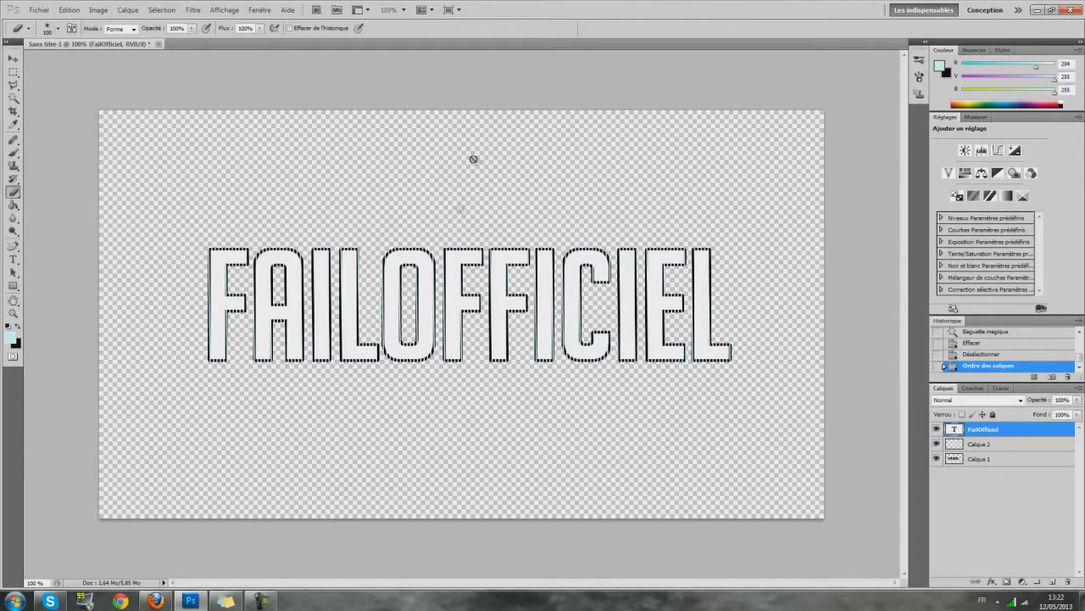
left_click(982, 448)
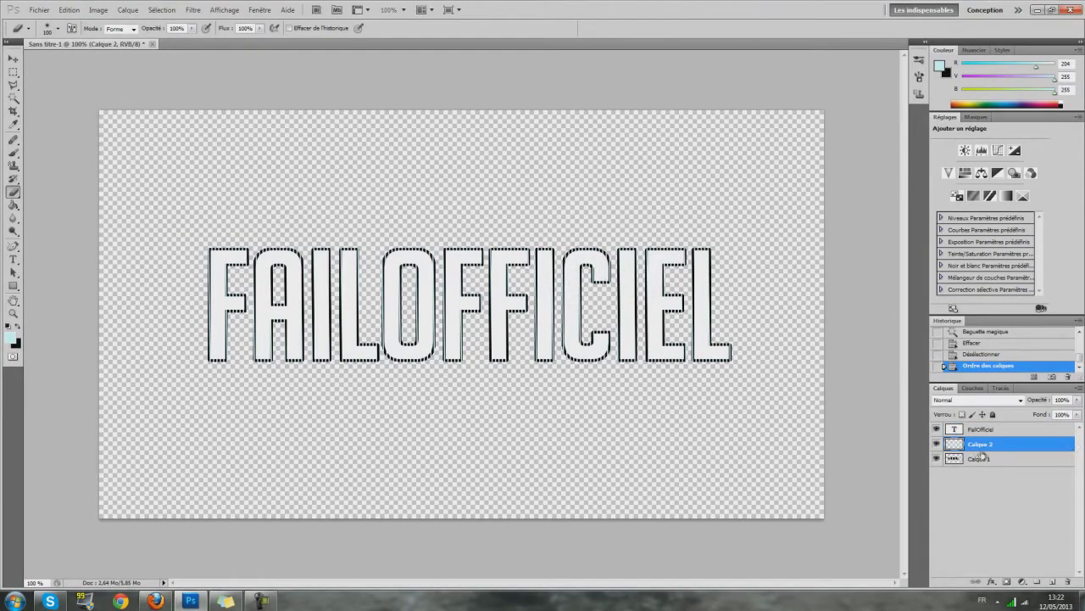
mouse_move(210, 249)
left_mouse_down()
mouse_move(619, 250)
mouse_move(421, 263)
left_mouse_up()
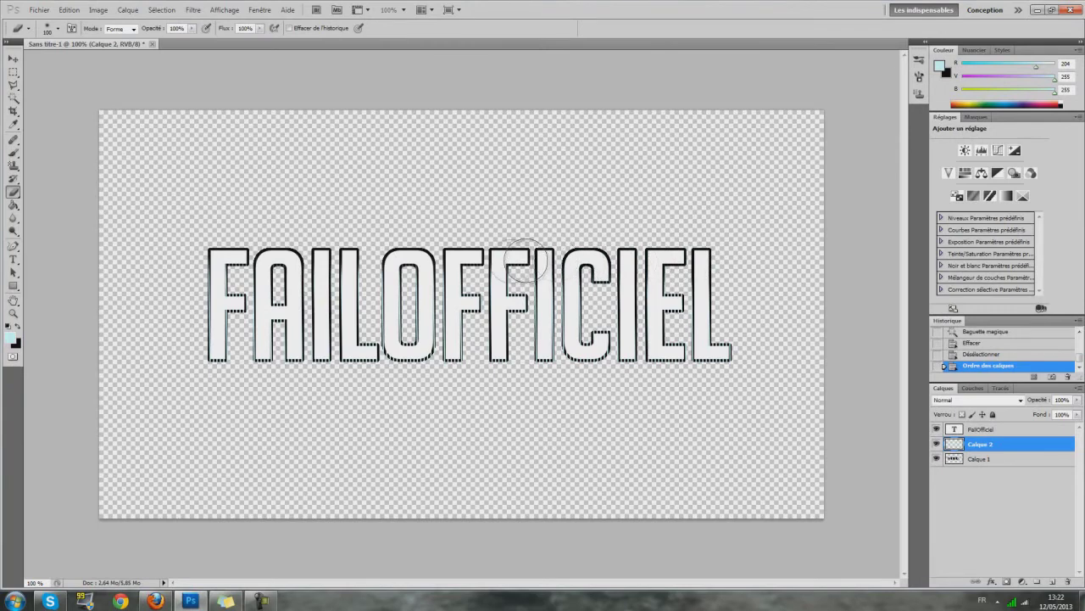
left_click_drag(422, 263, 153, 254)
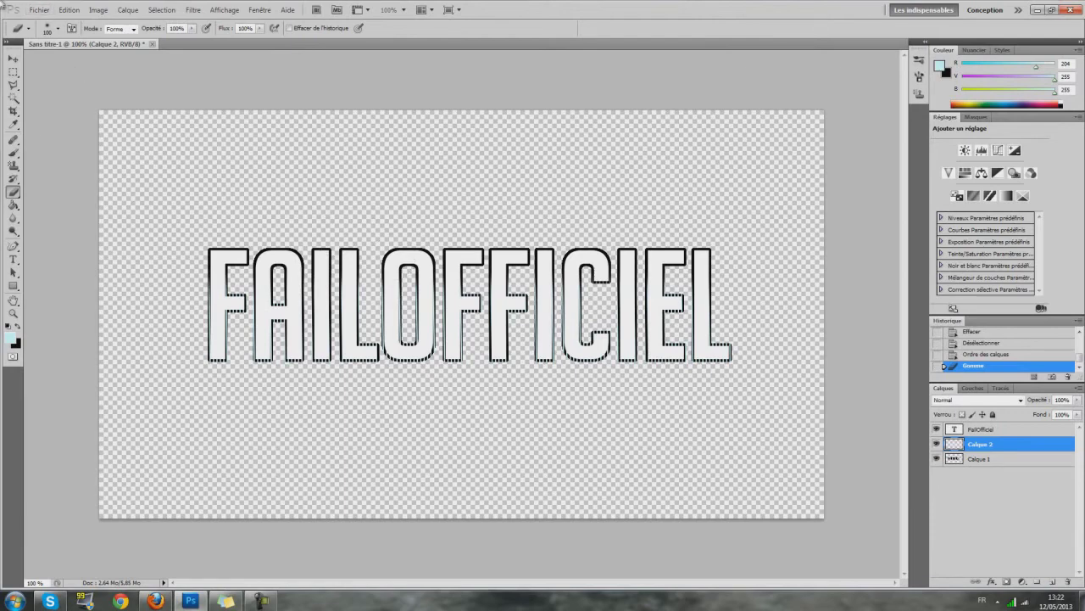
left_click(15, 56)
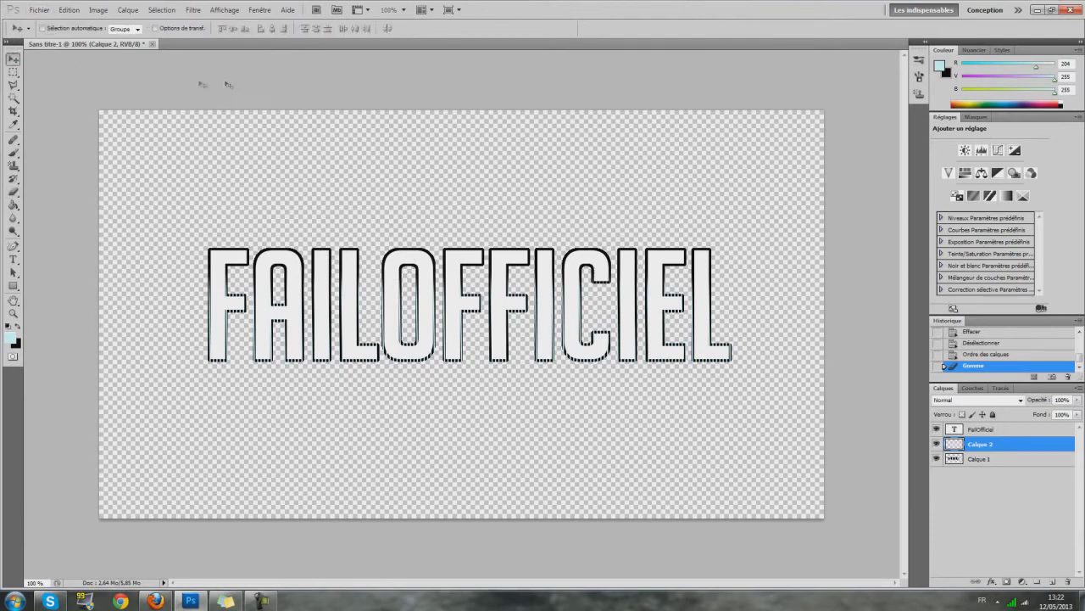